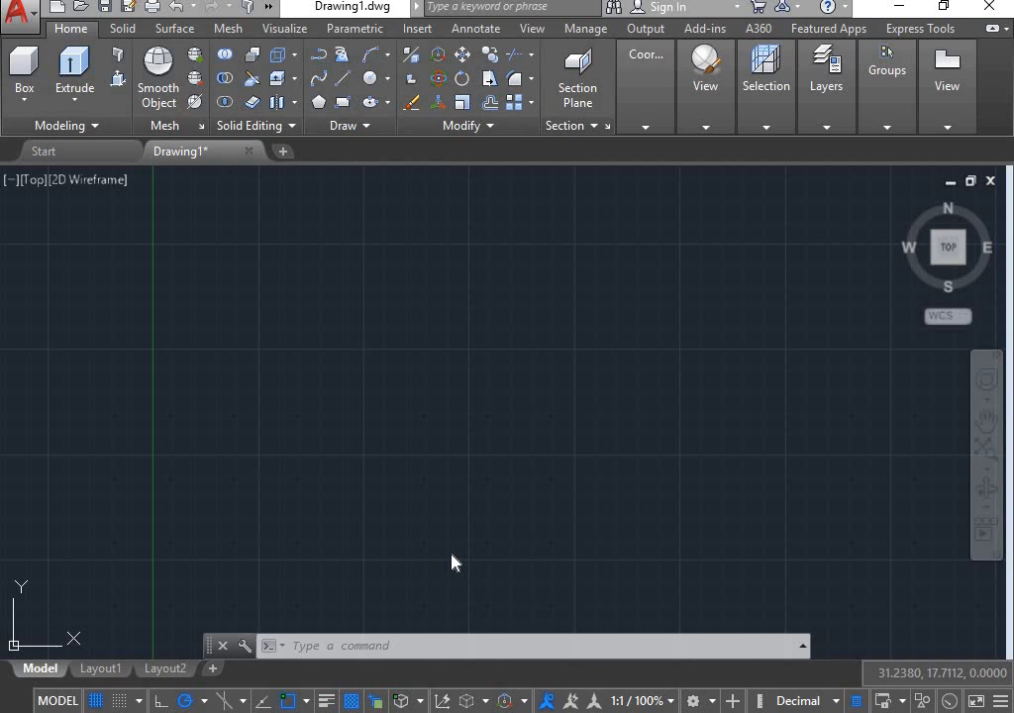
left_click(77, 103)
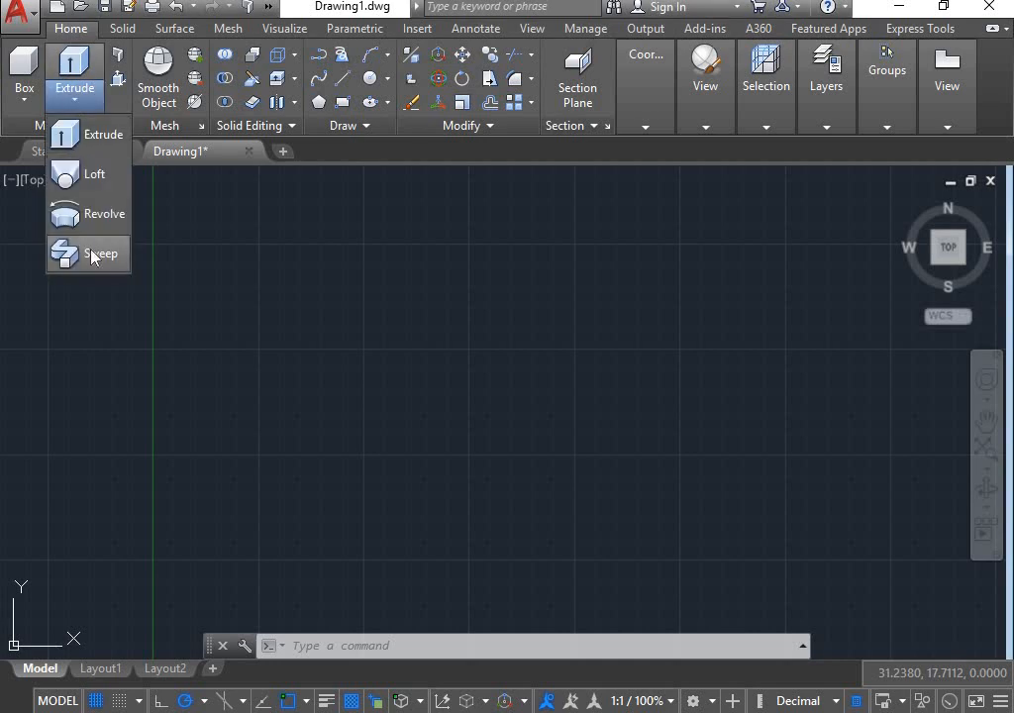
left_click(77, 105)
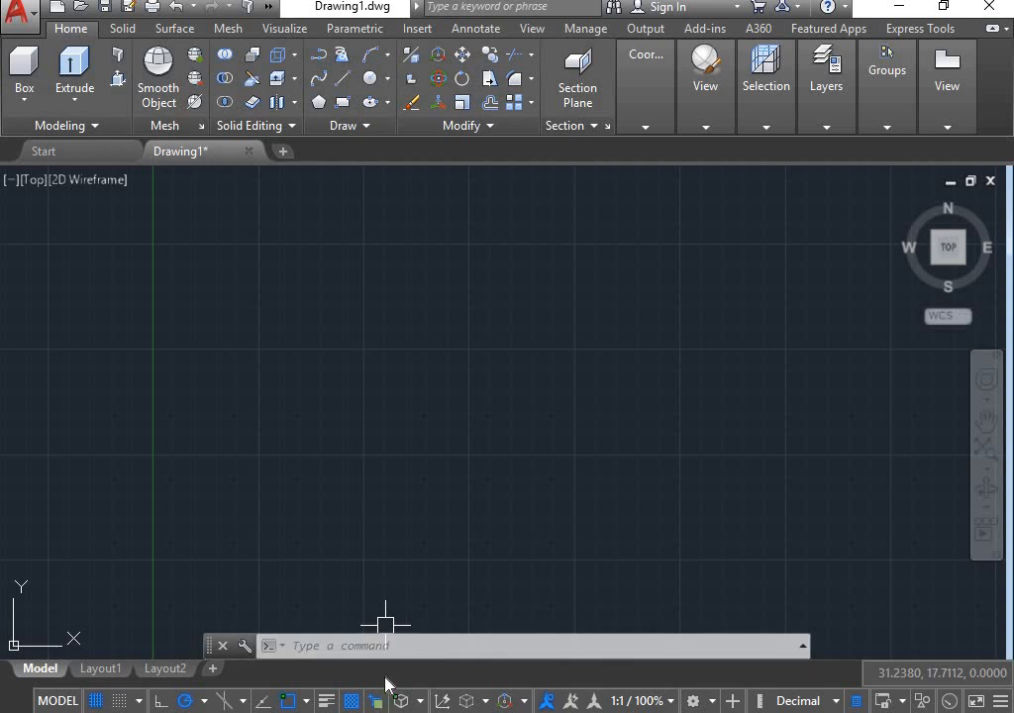
Step: Draw a vertical polyline 20 units long, running straight down from a point near the middle of the drawing area
type("pl")
key("Return")
left_click(432, 264)
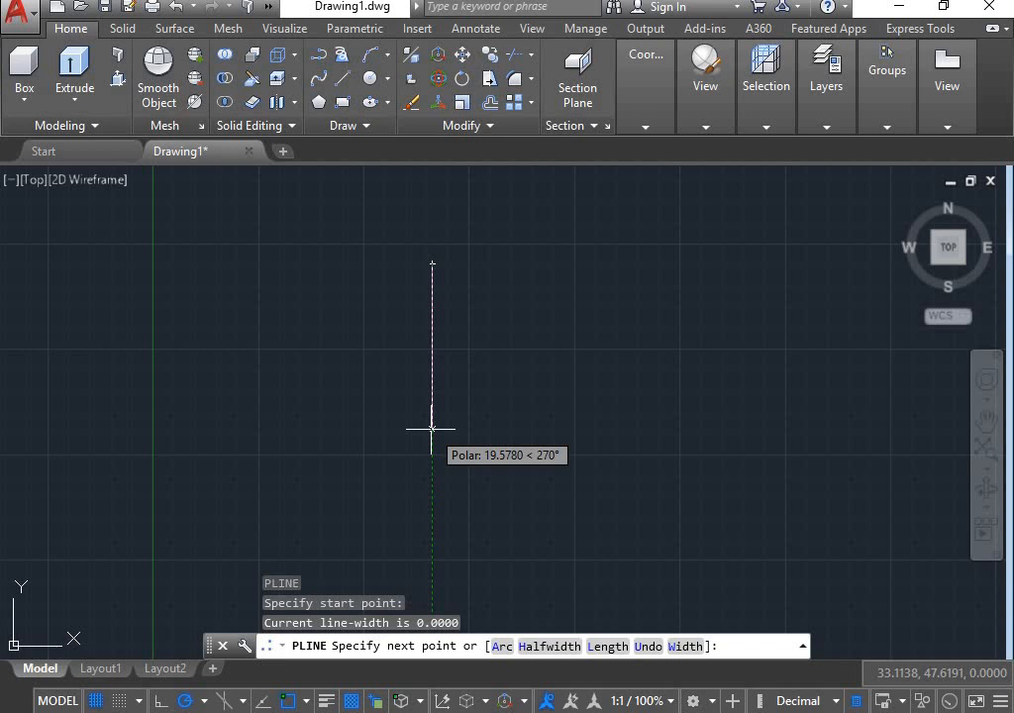
type("20")
key("Return")
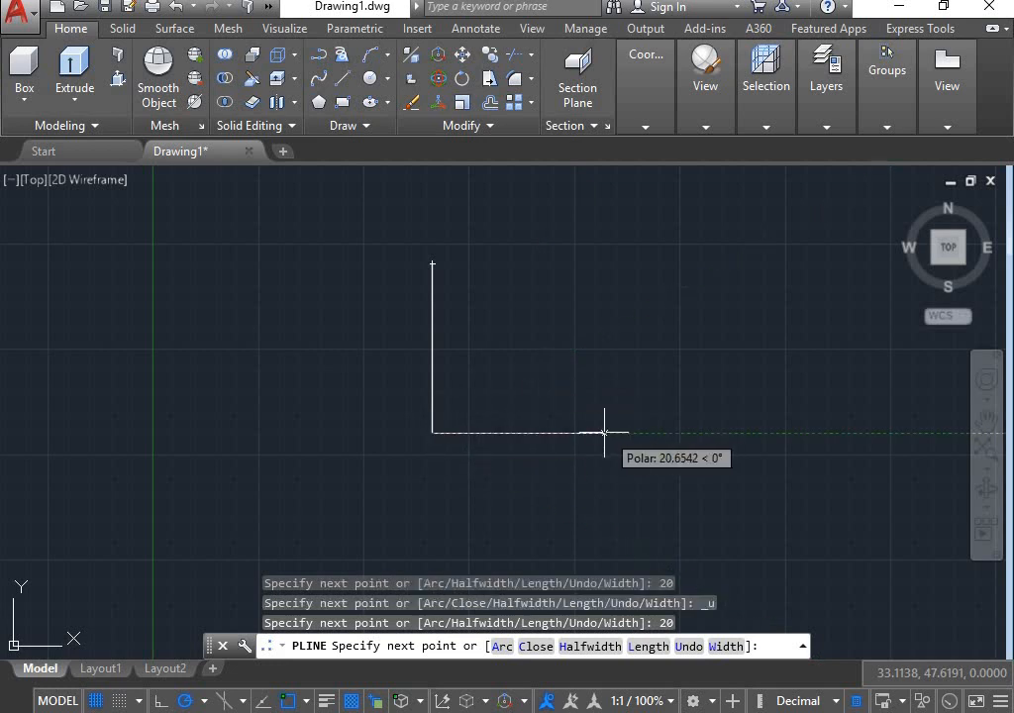
right_click(588, 395)
left_click(646, 70)
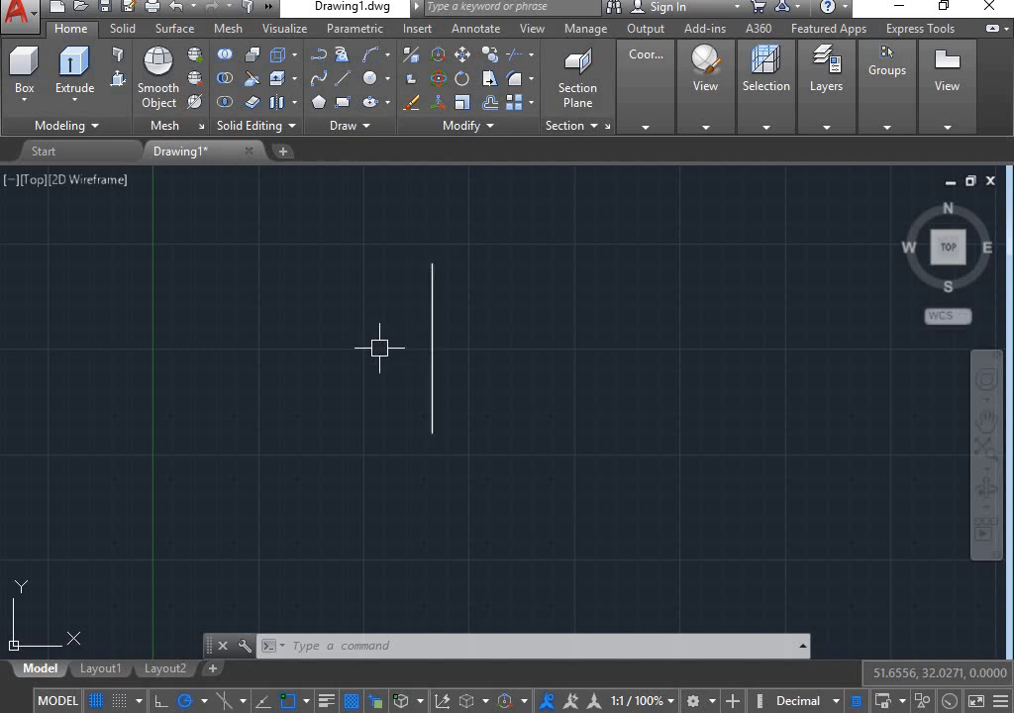
Step: Draw a separate horizontal polyline 12 units long beside the vertical line, running away from it
type("pl")
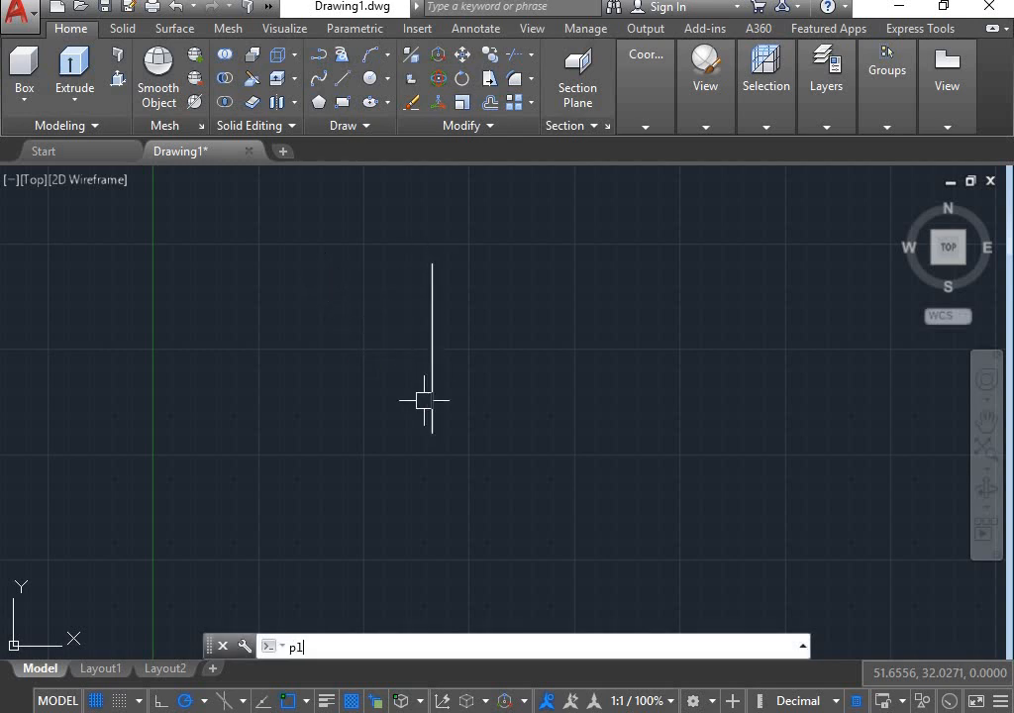
key("Return")
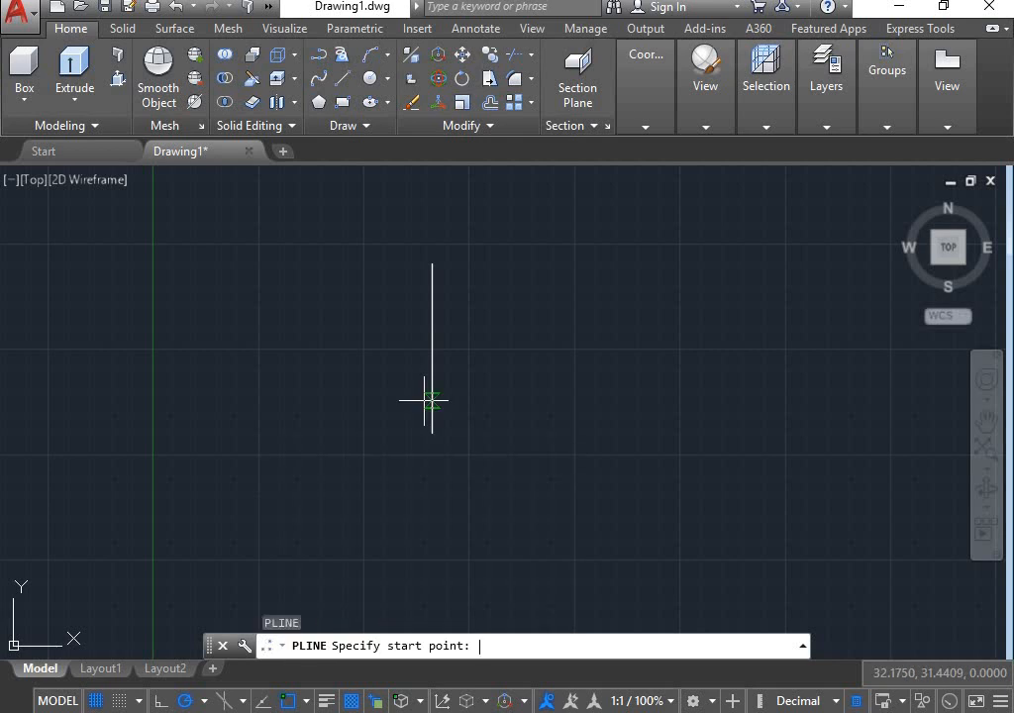
left_click(462, 350)
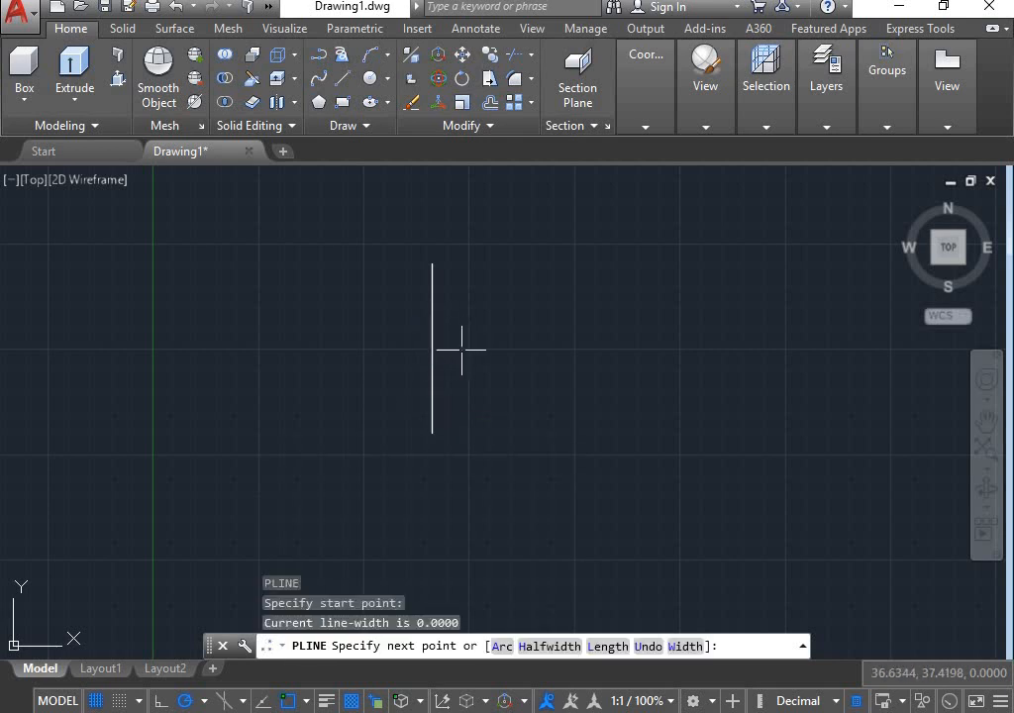
type("12")
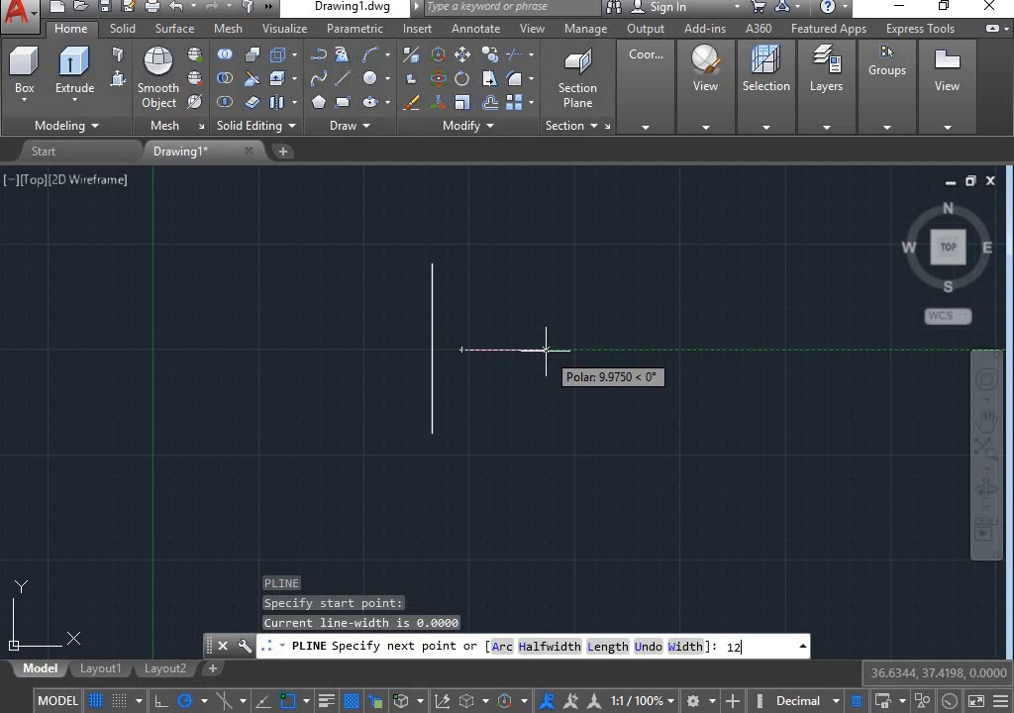
key("Return")
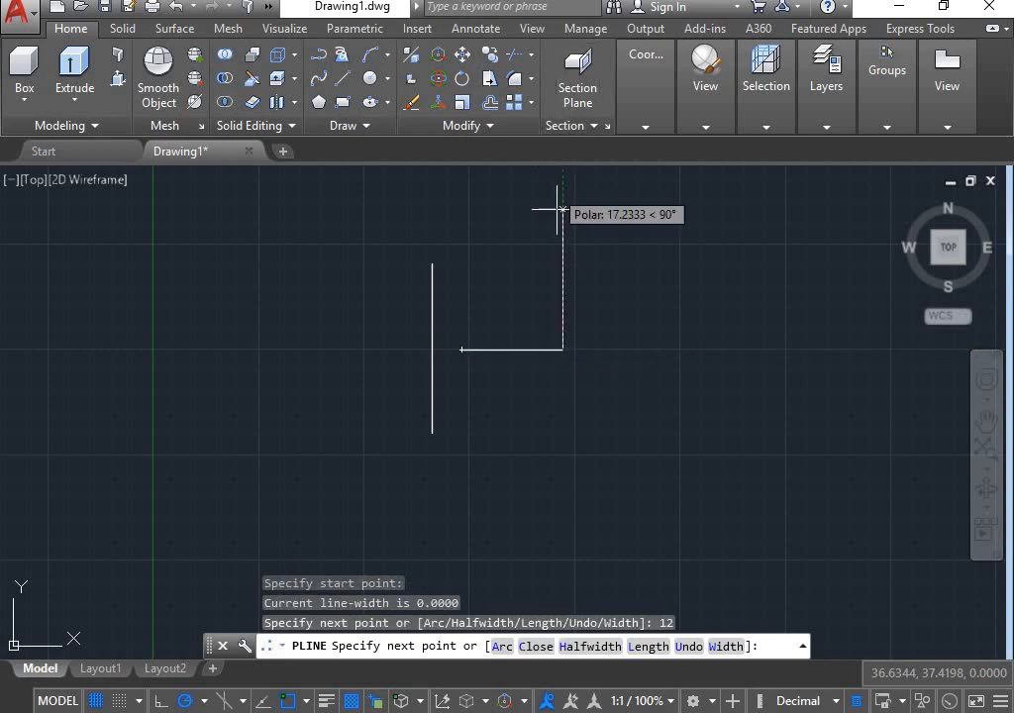
right_click(566, 262)
left_click(595, 277)
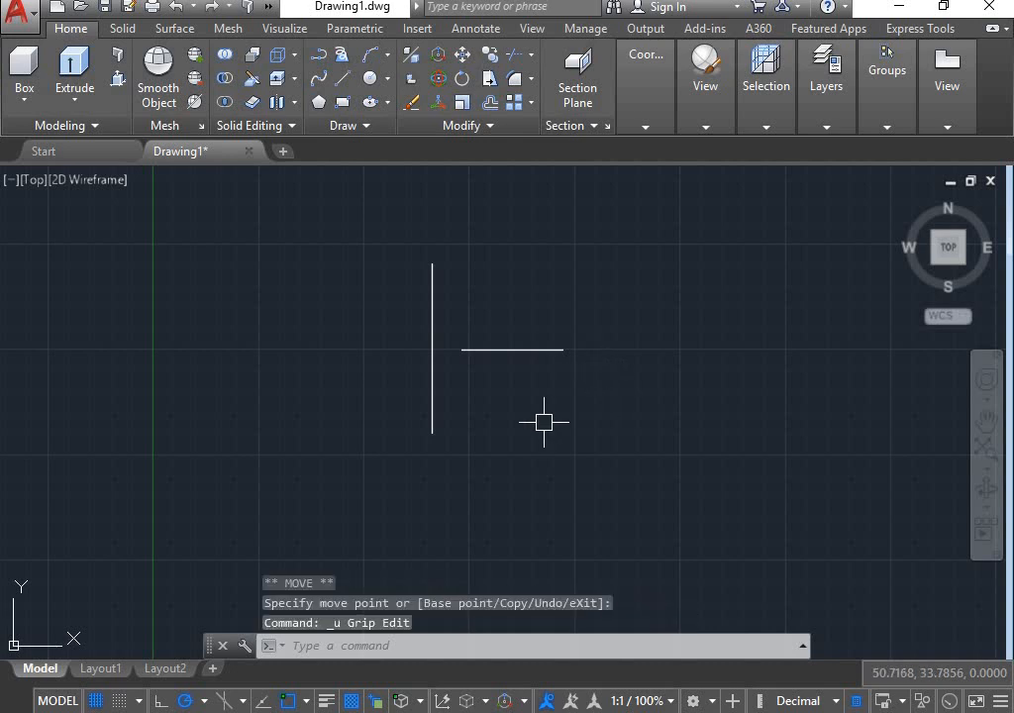
Step: Move the horizontal line by its midpoint onto the vertical line, about one third of the way up from its lower end
type("m")
key("Return")
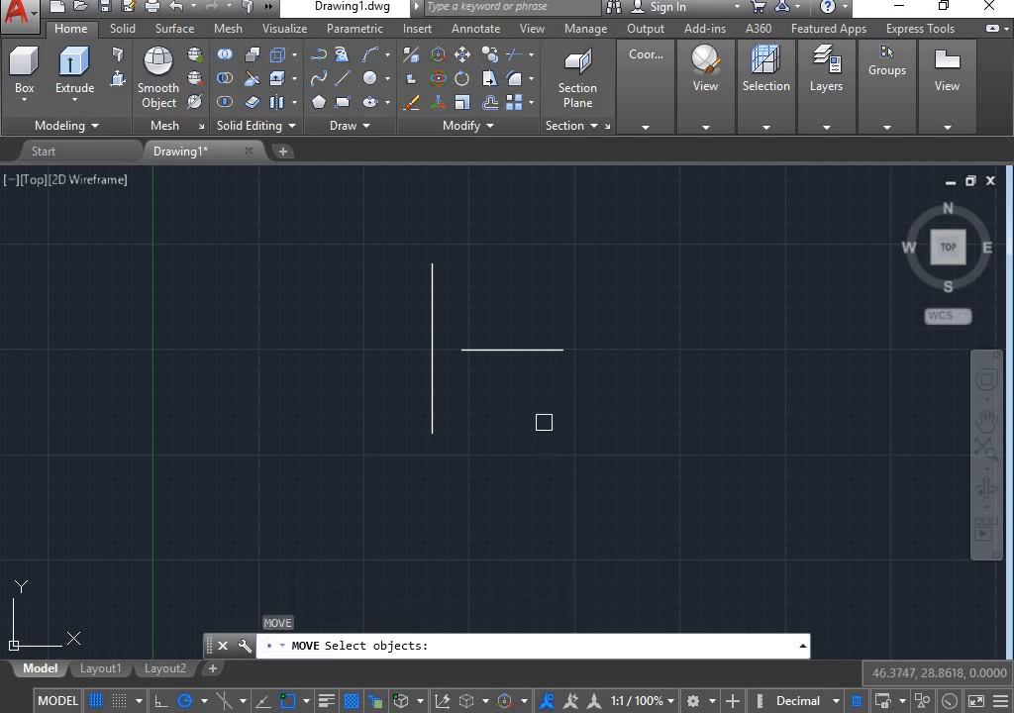
left_click(521, 348)
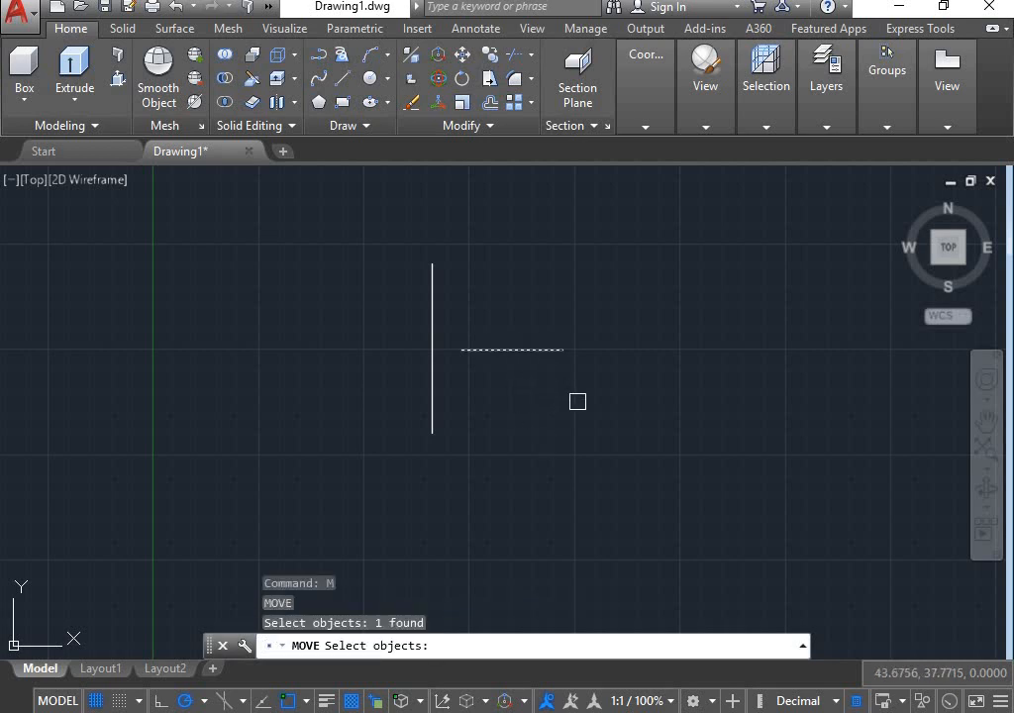
key("Return")
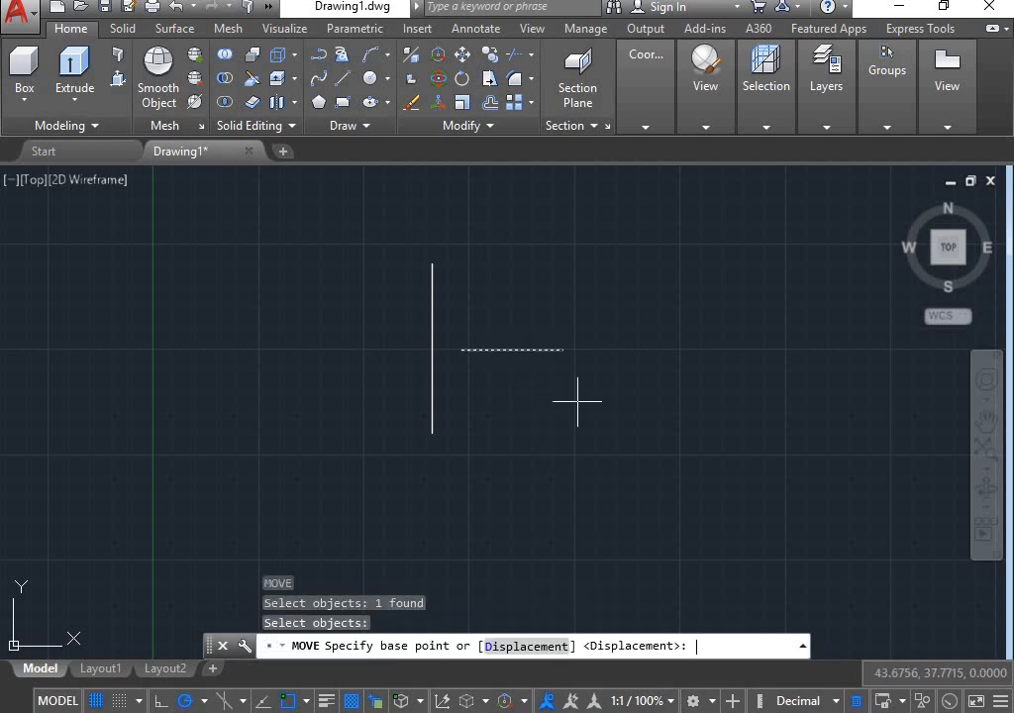
left_click(512, 349)
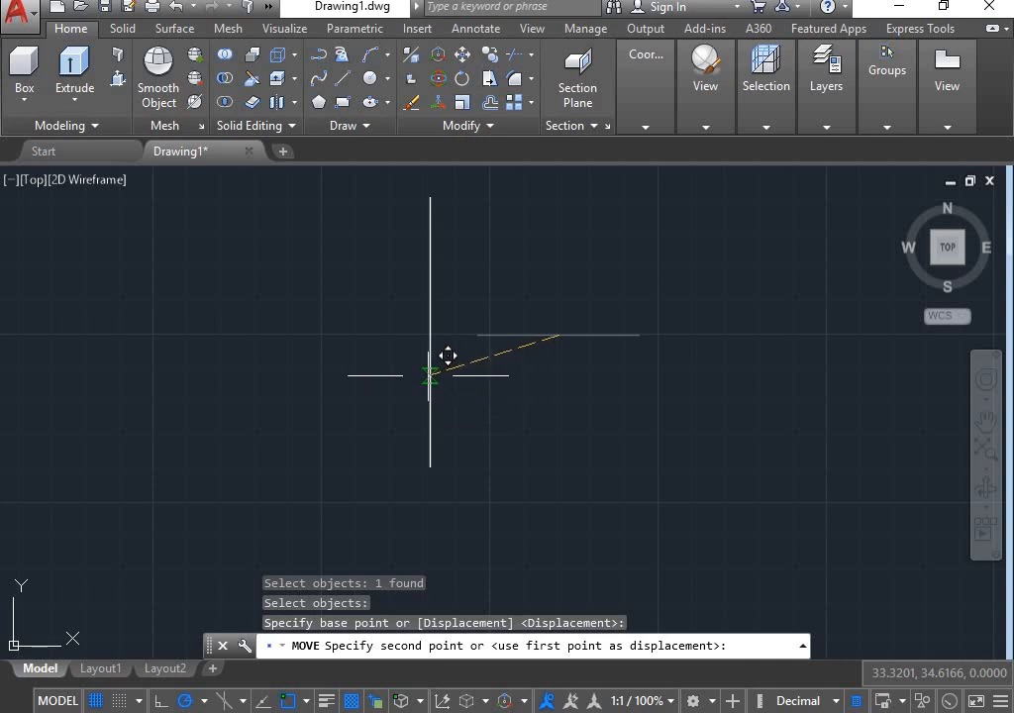
left_click(430, 377)
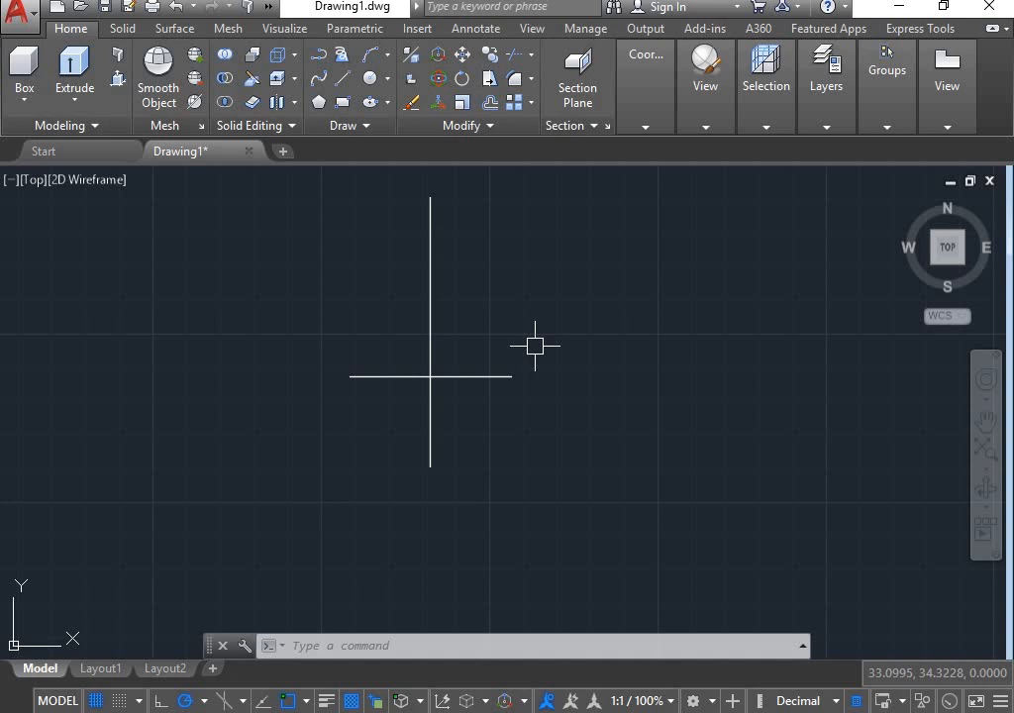
Step: Draw a polyline from above the horizontal line's right end, level with the vertical line's top: a tiny straight segment, then a second-point arc bulging inward
type("pl")
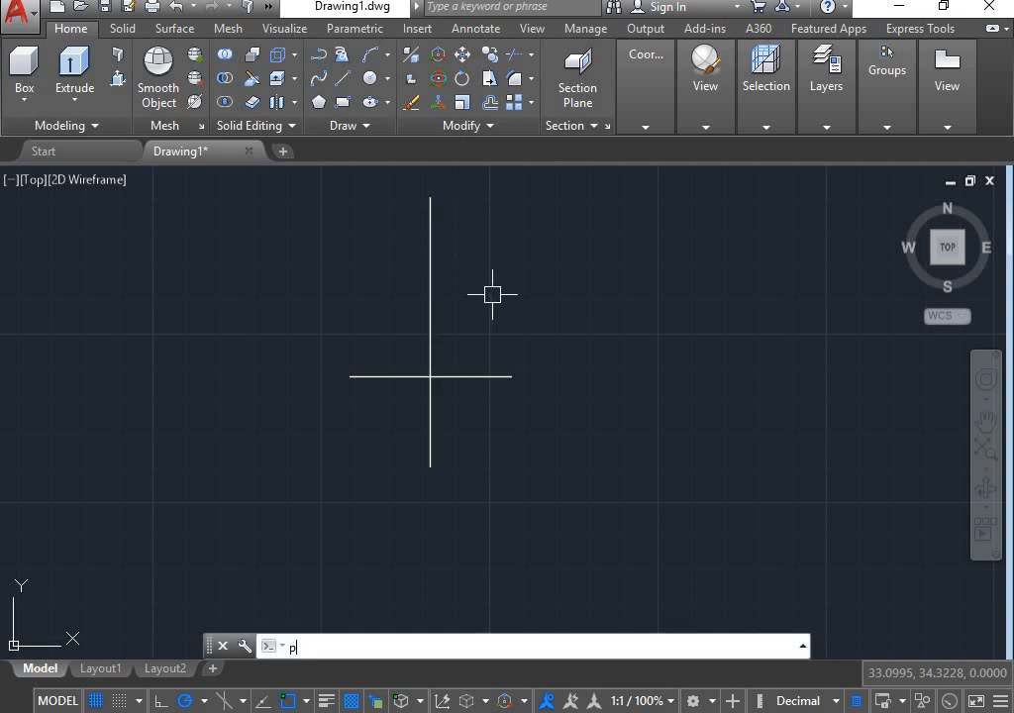
key("Return")
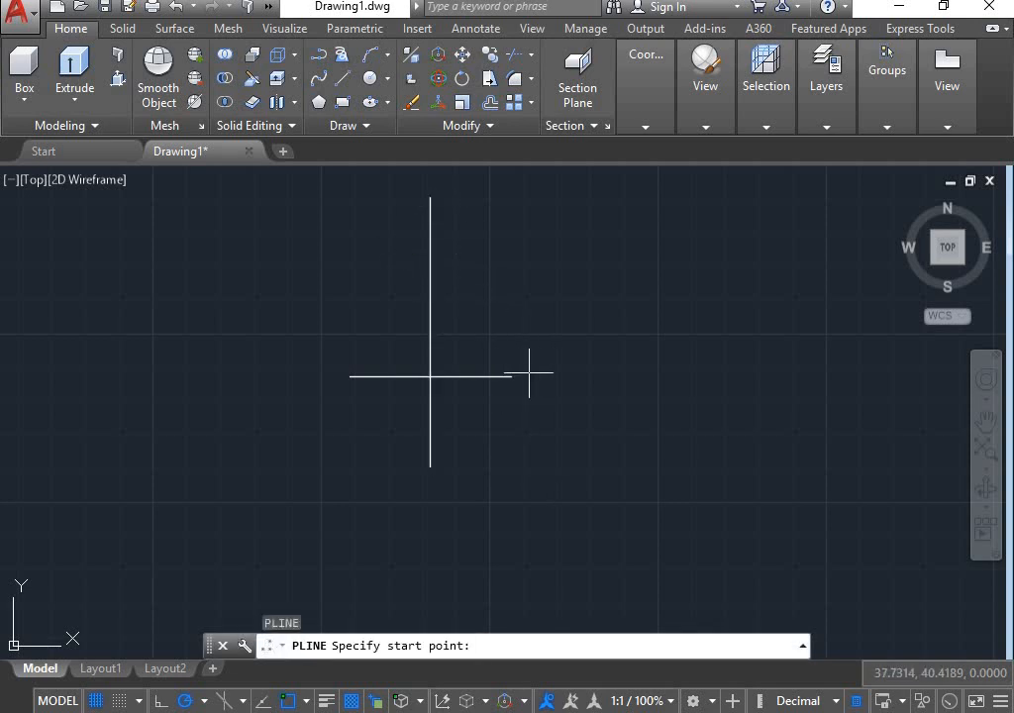
left_click(512, 197)
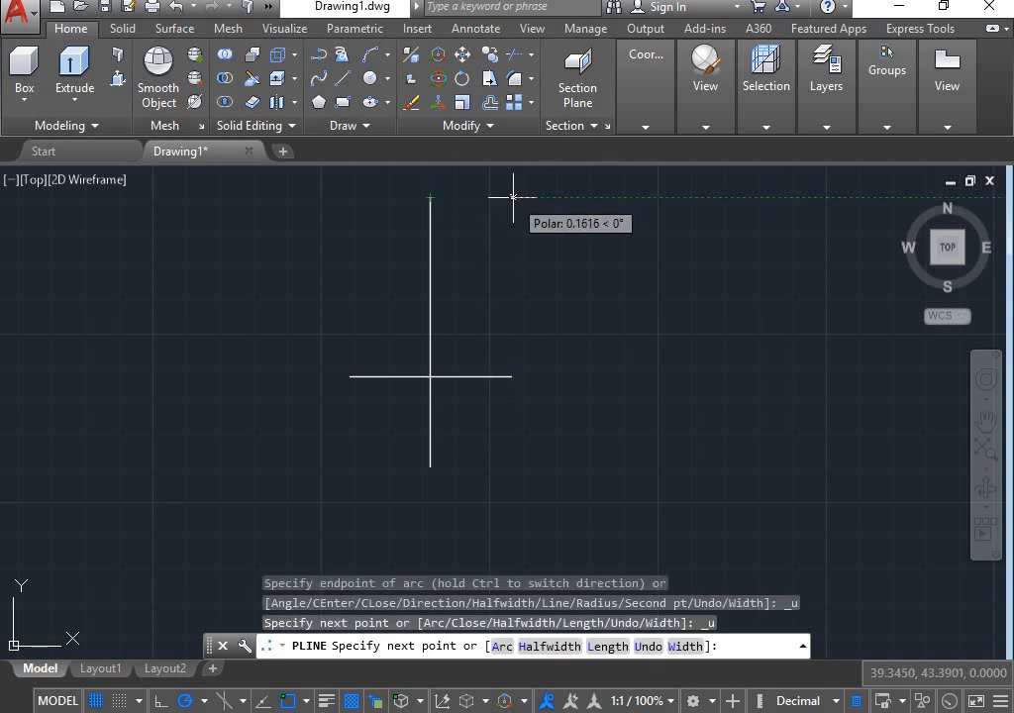
right_click(515, 245)
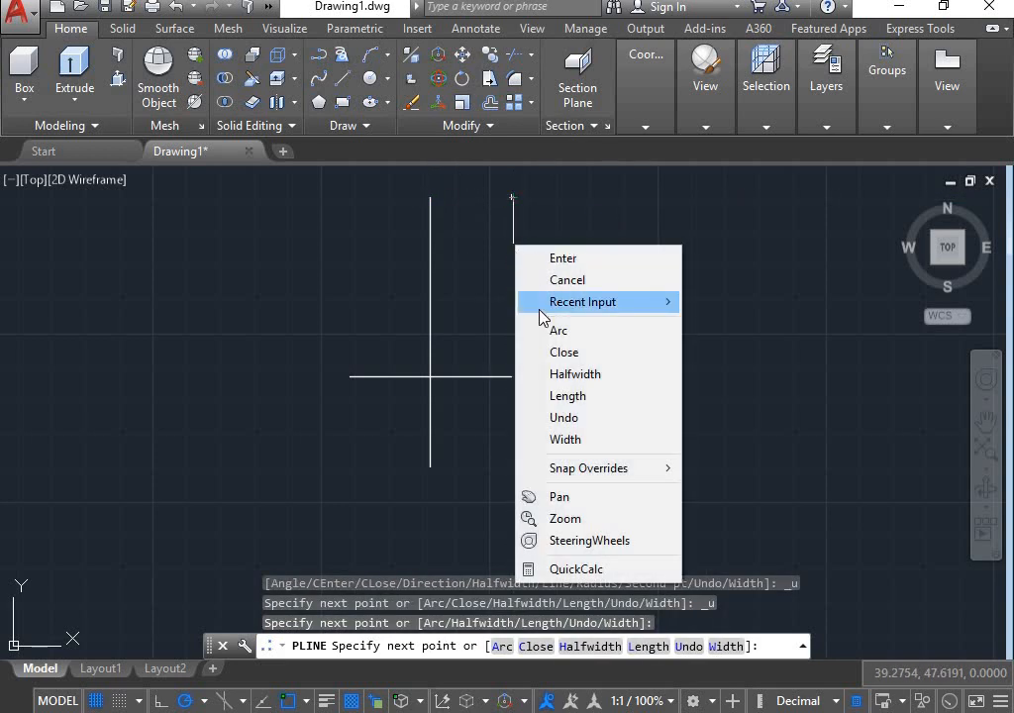
left_click(543, 332)
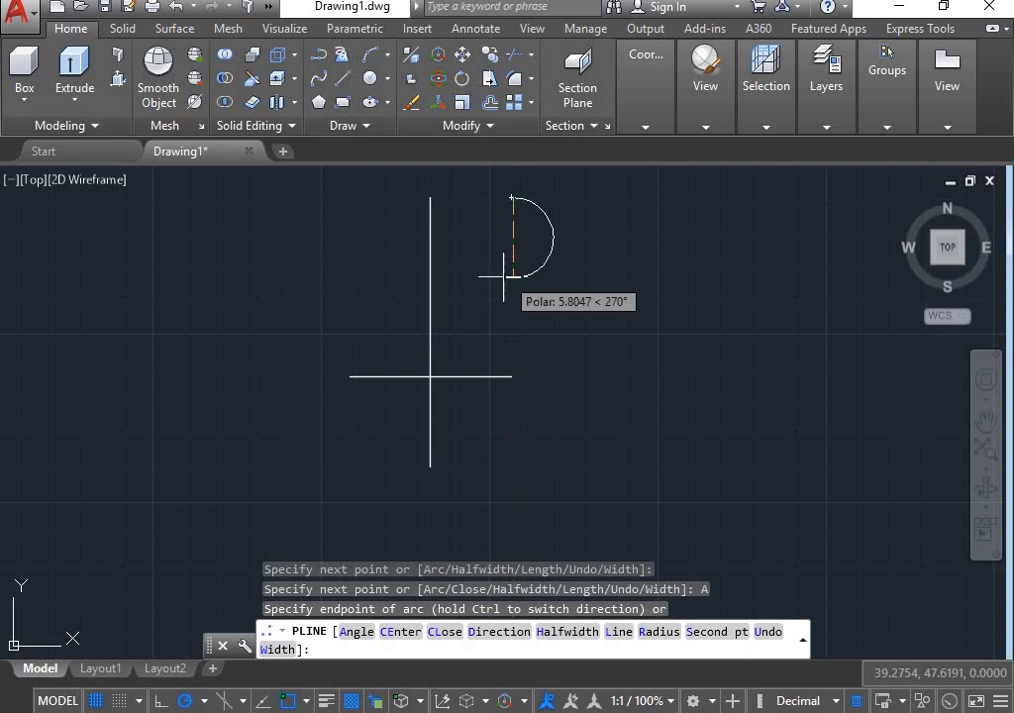
right_click(512, 269)
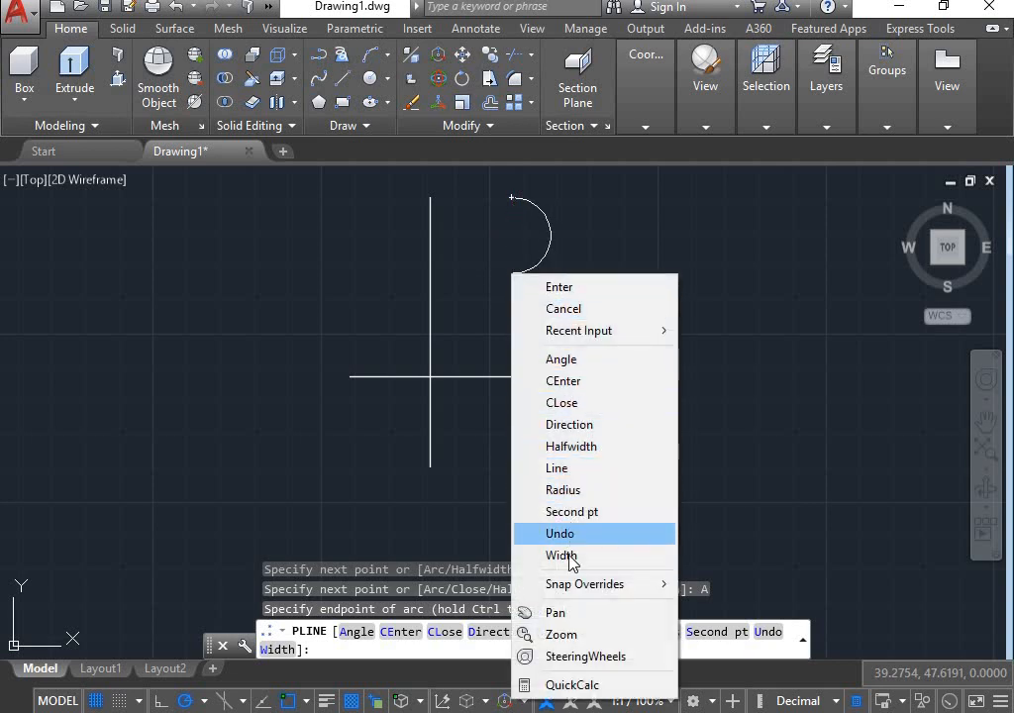
left_click(572, 512)
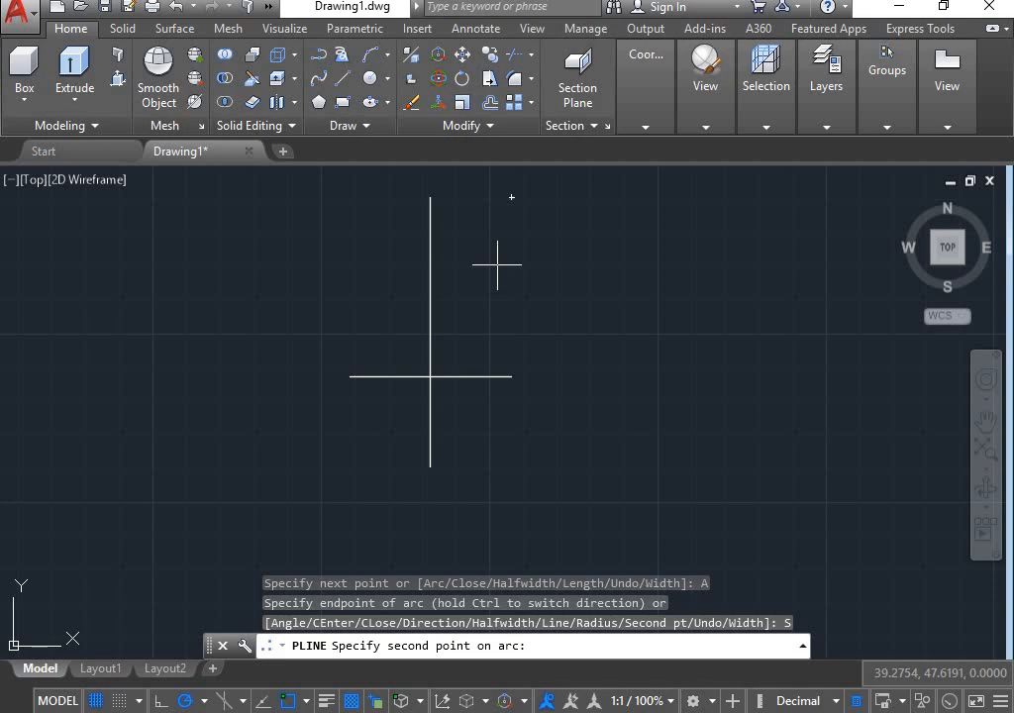
left_click(493, 260)
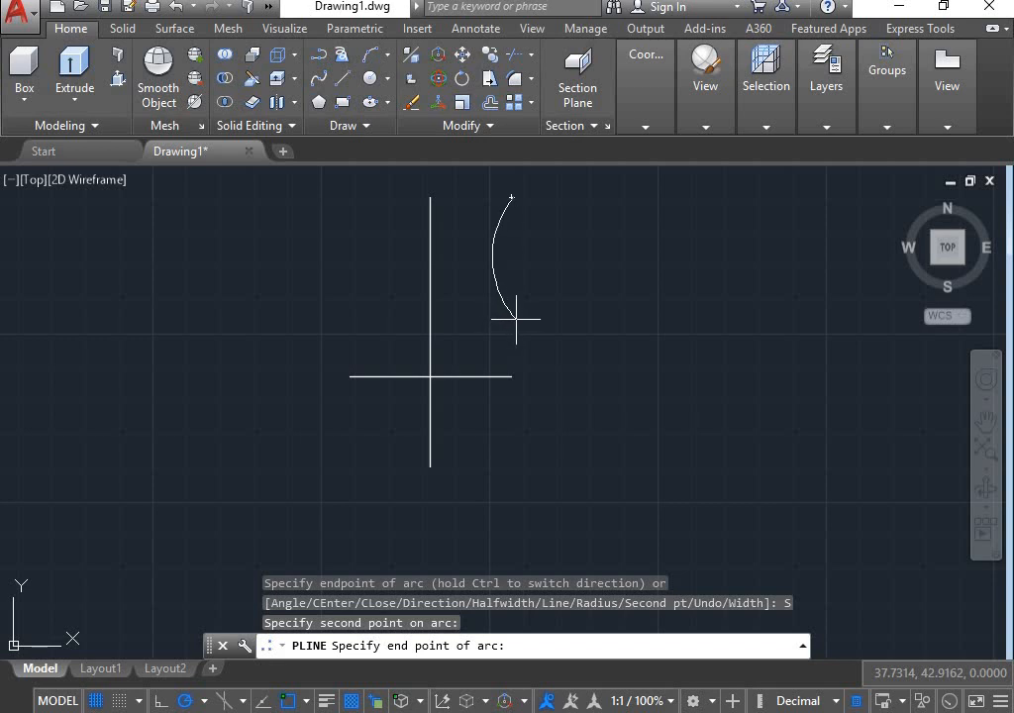
left_click(516, 319)
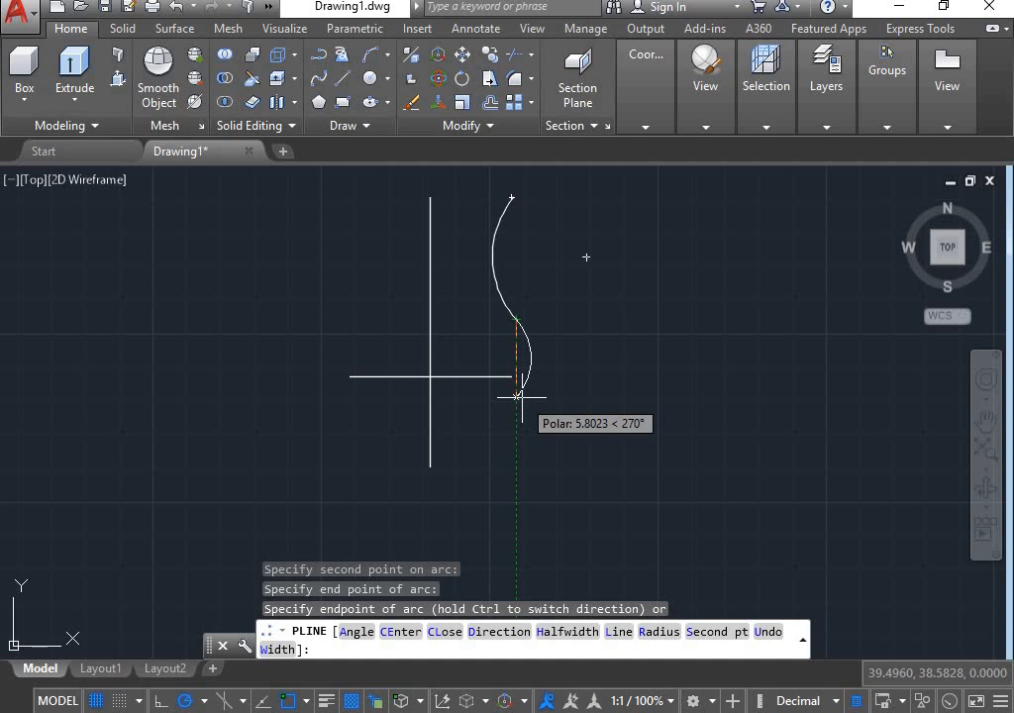
Step: Continue the polyline with an outward-bulging arc and a straight segment to the vertical line's lower end, and finish it
left_click(475, 466)
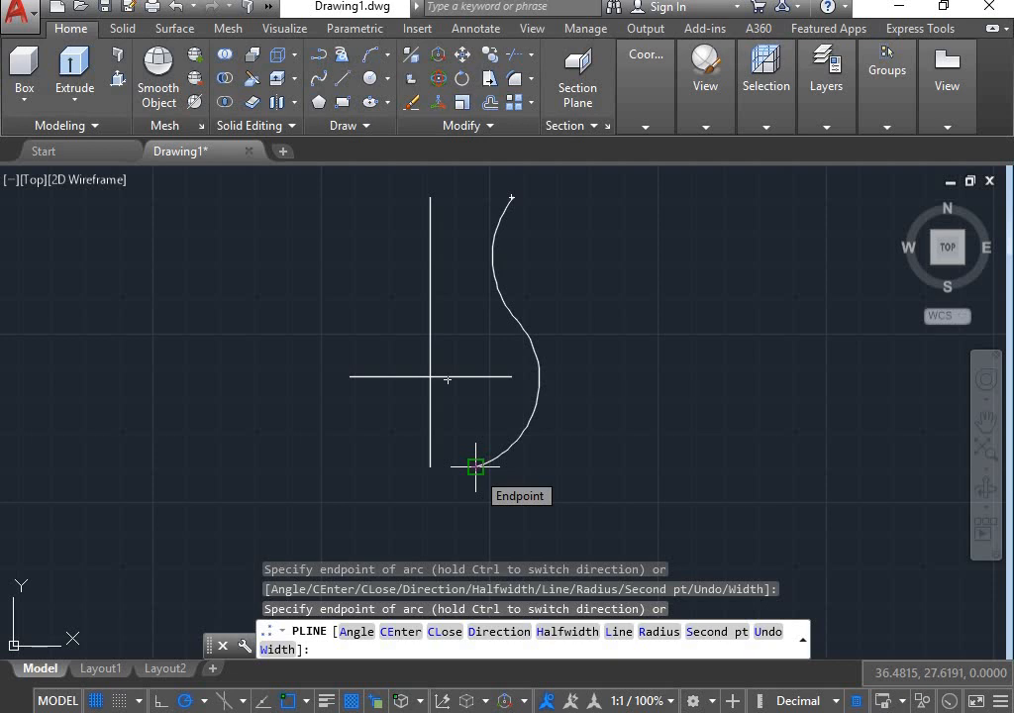
right_click(476, 467)
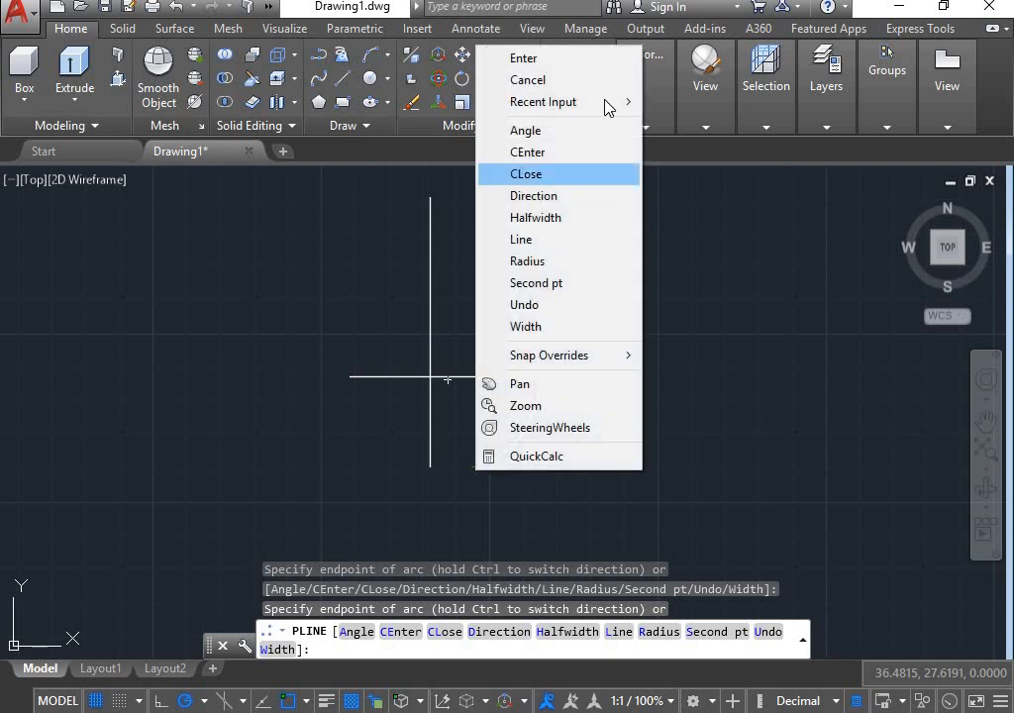
left_click(566, 241)
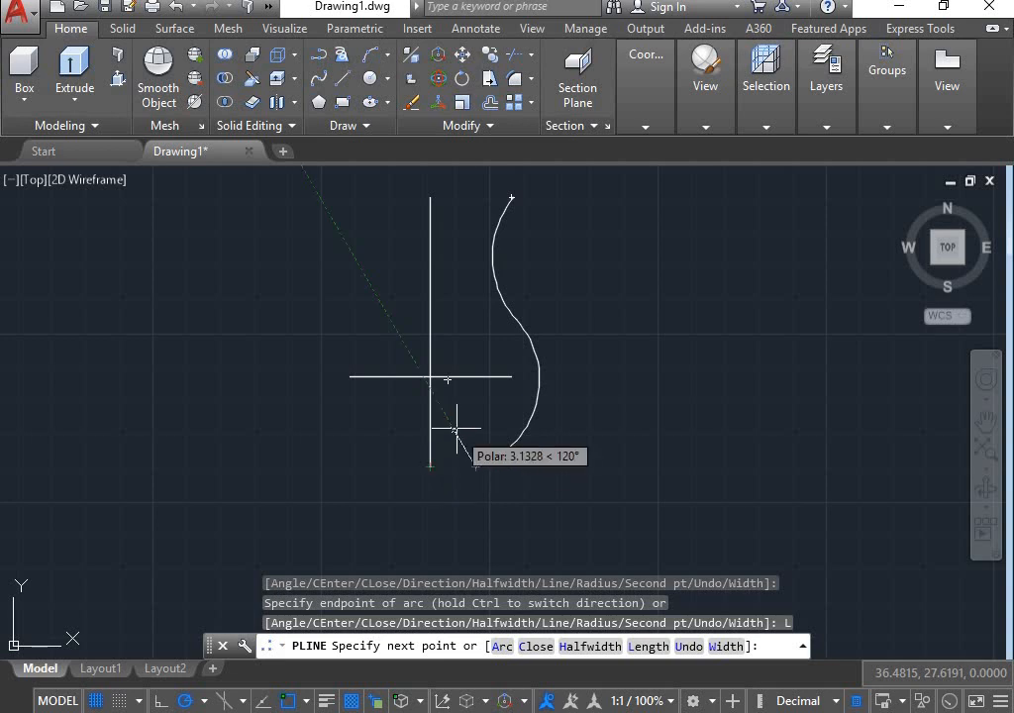
left_click(429, 467)
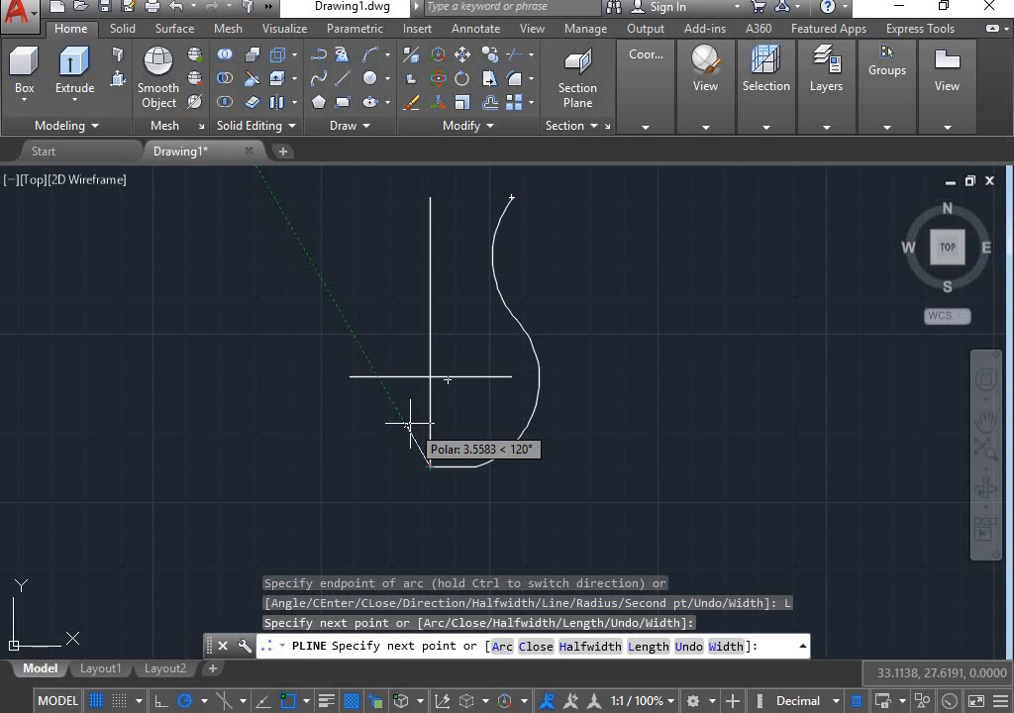
right_click(577, 340)
left_click(613, 356)
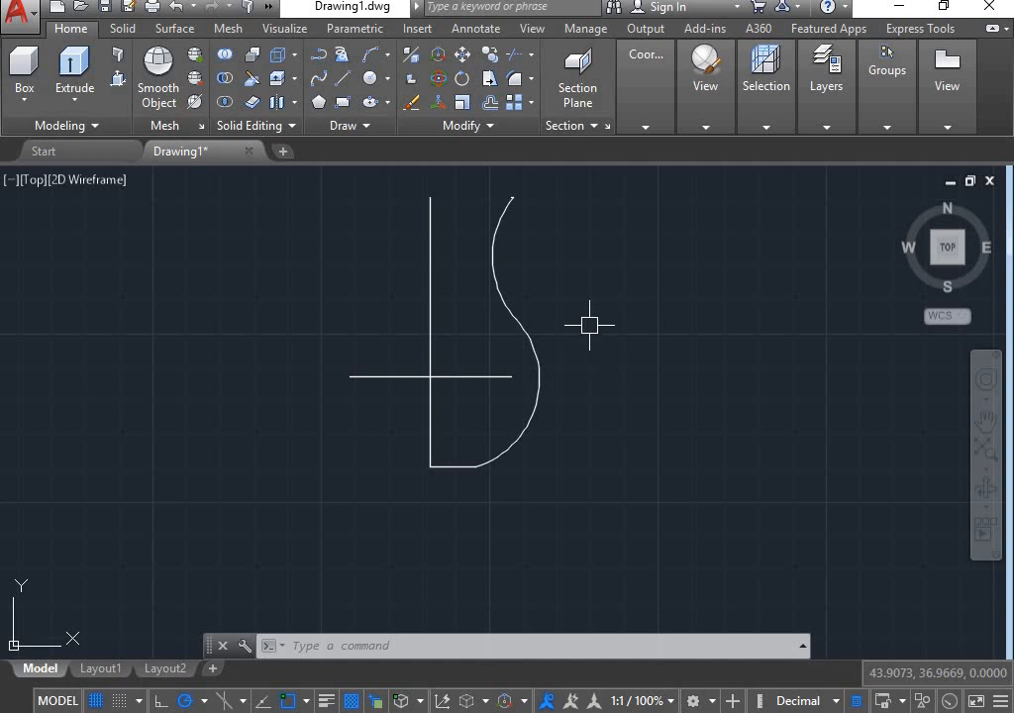
Step: Reshape the curved polyline by stretching the vertex between its arcs slightly down and inward and pulling the lower arc's midpoint about 1 unit inward
left_click(500, 219)
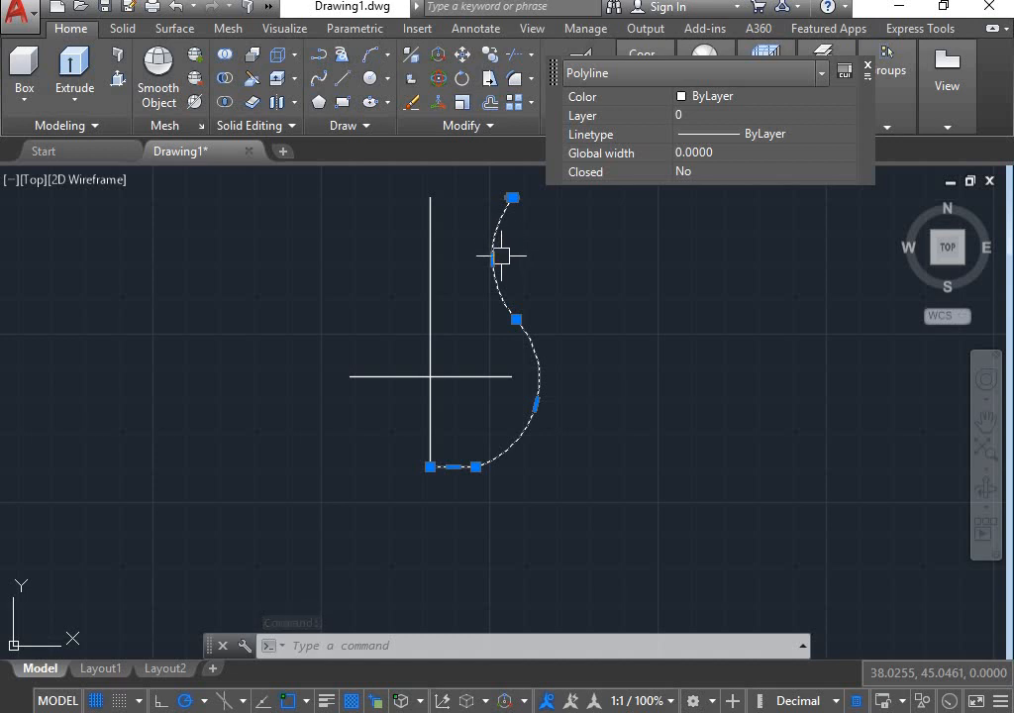
left_click(517, 321)
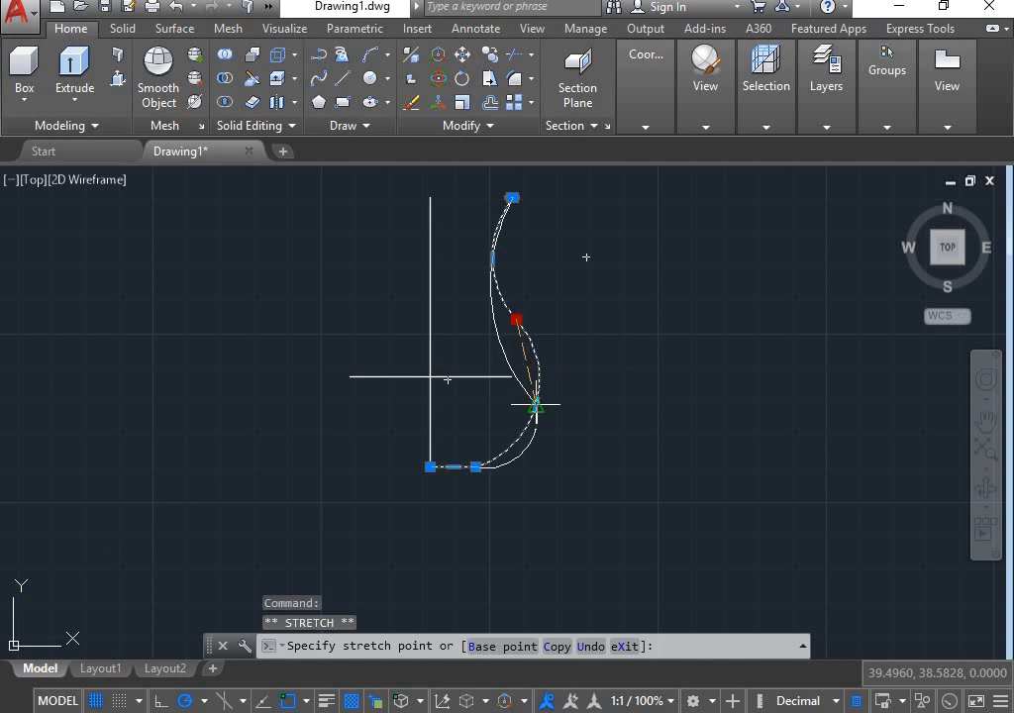
left_click(507, 334)
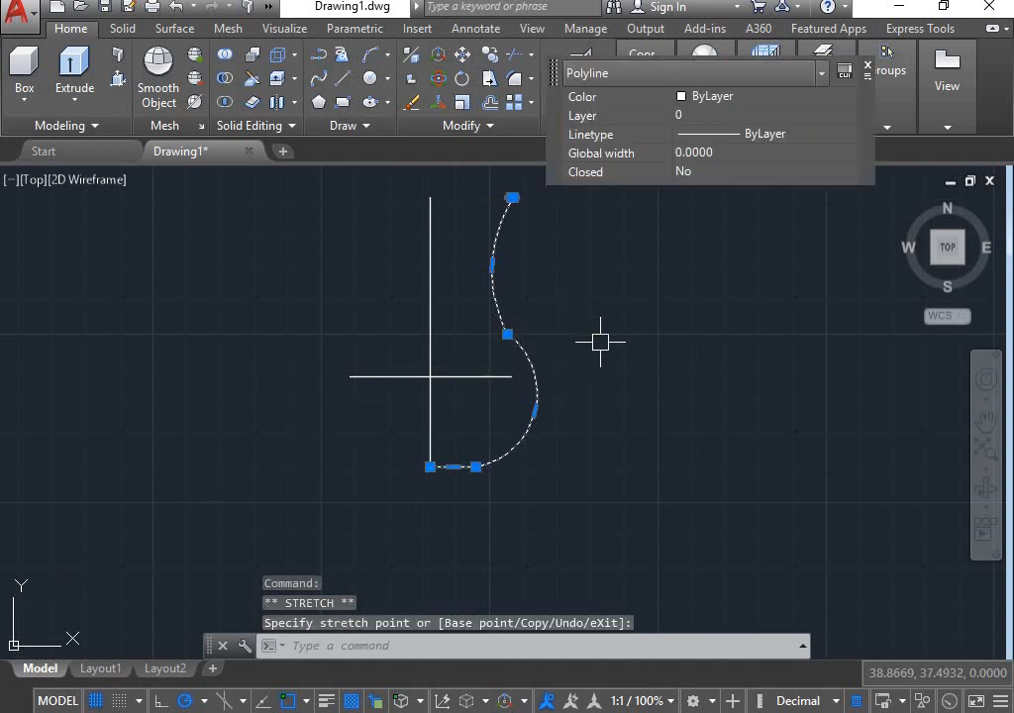
left_click(535, 410)
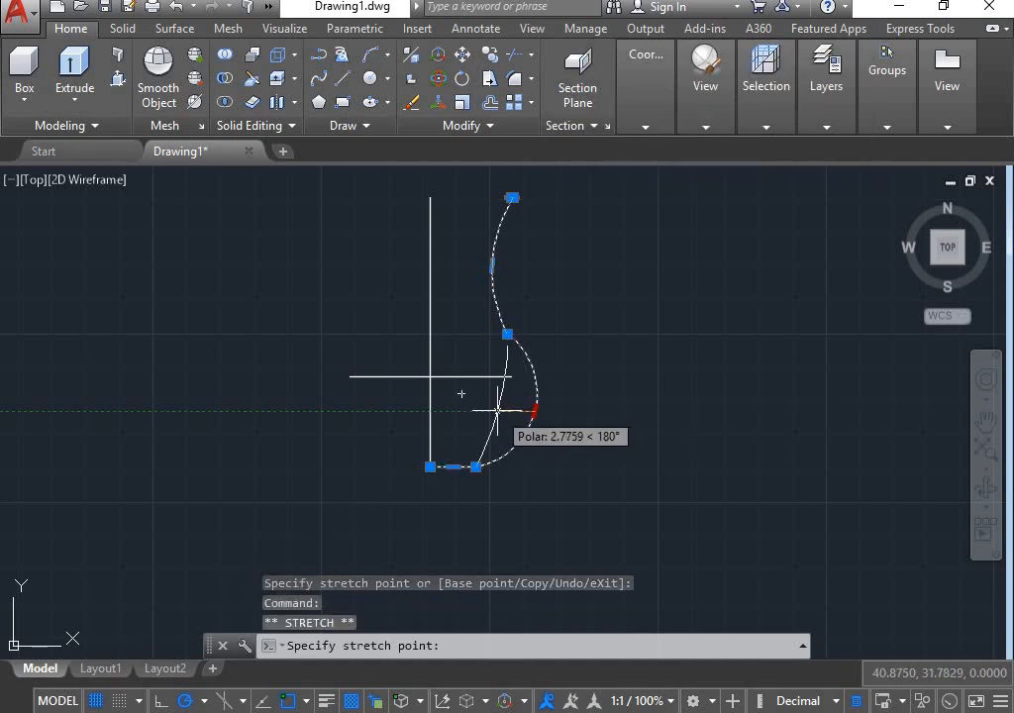
left_click(522, 411)
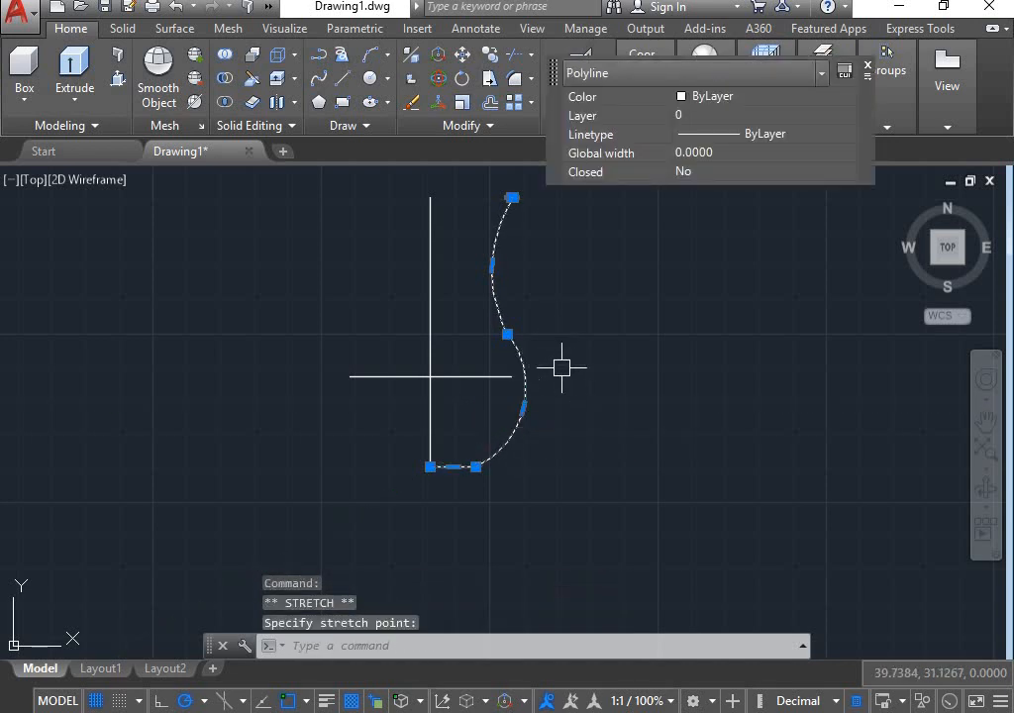
Step: Stretch the polyline's top end slightly down and inward, and move the vertex between its two arcs slightly down and outward
left_click(507, 335)
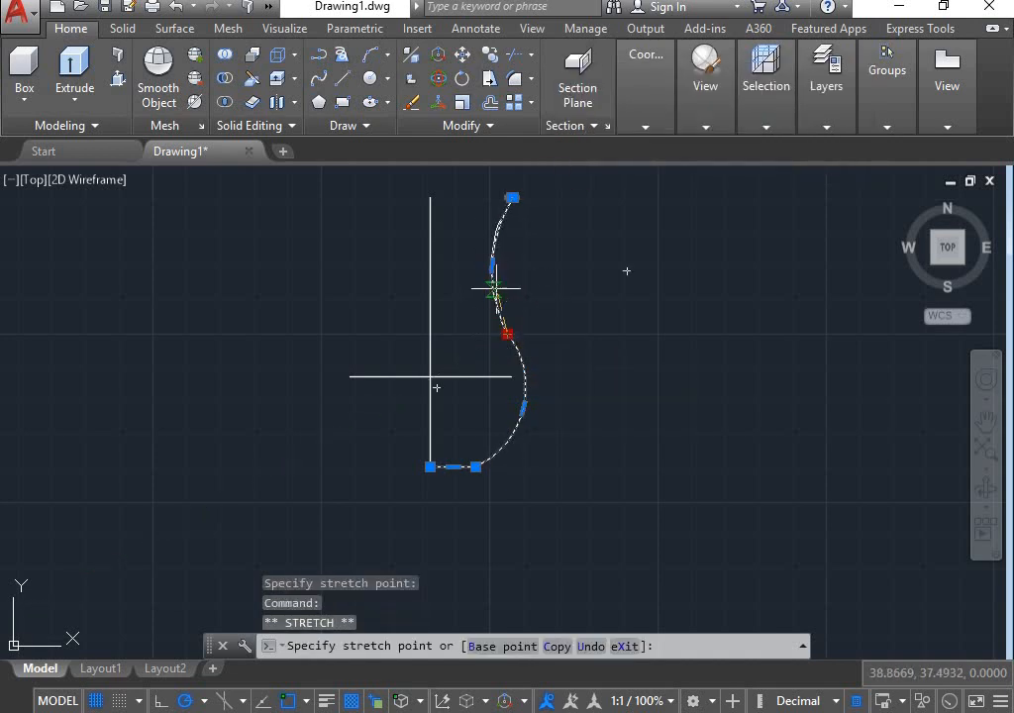
left_click(497, 340)
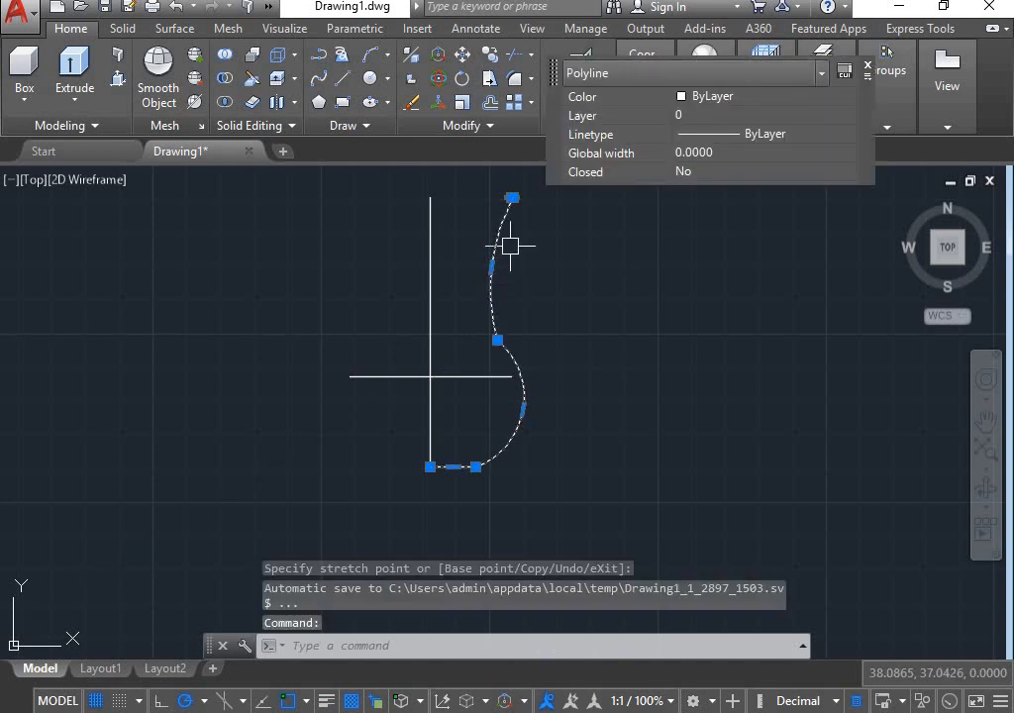
left_click(513, 198)
left_click(510, 202)
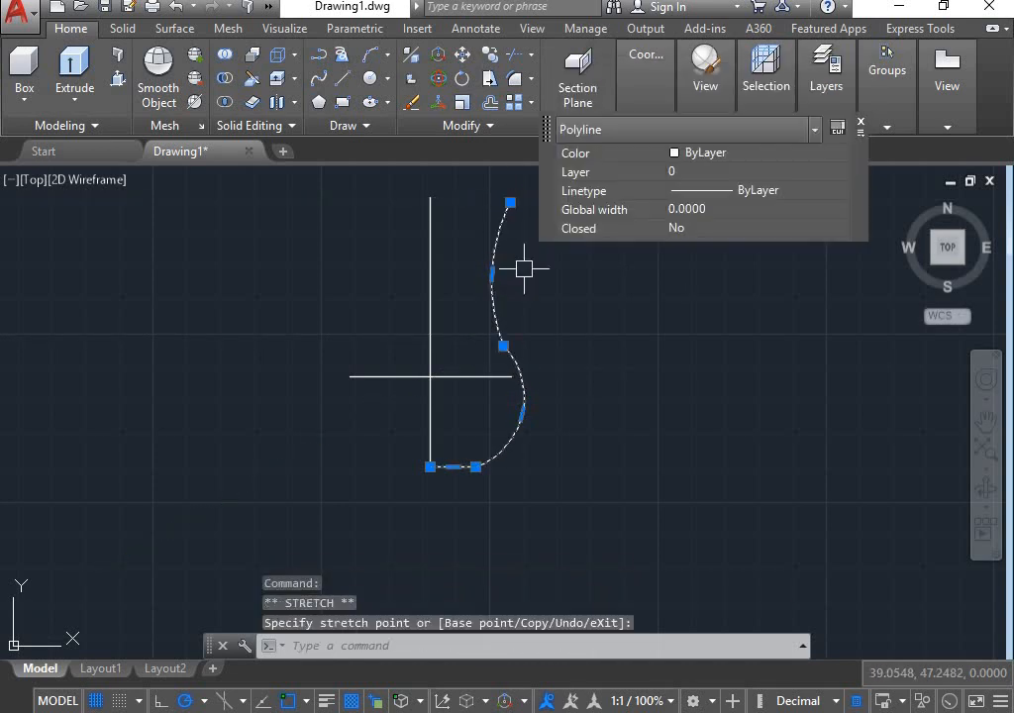
left_click(501, 343)
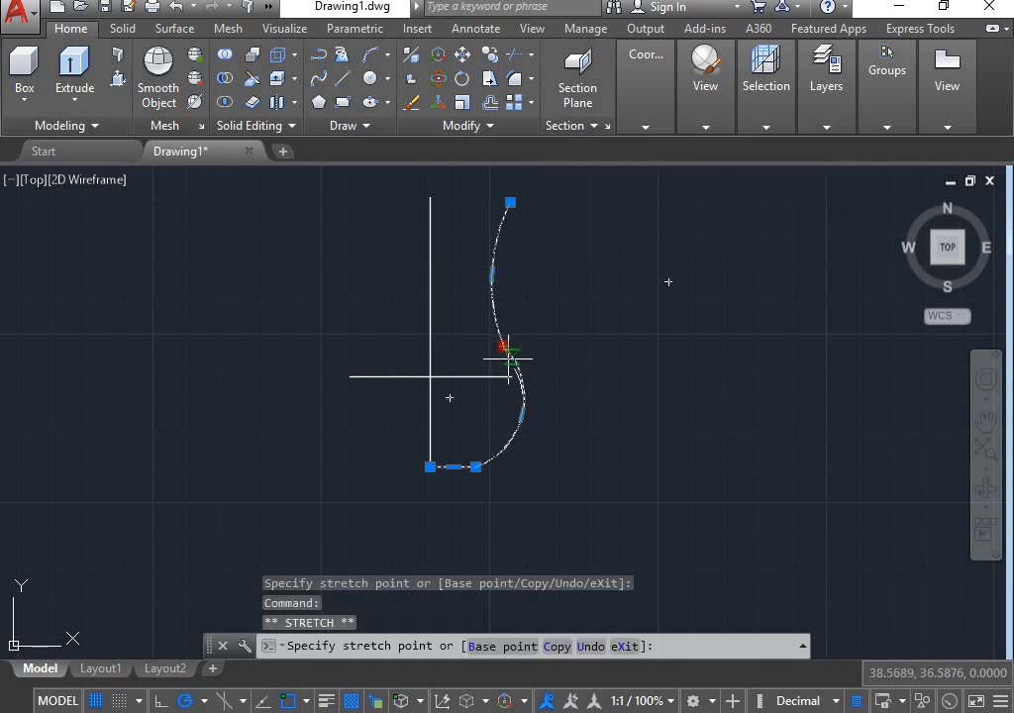
left_click(510, 353)
Step: Flatten the lower arc by pulling its midpoint about 1 unit inward, then deselect the polyline
left_click(521, 419)
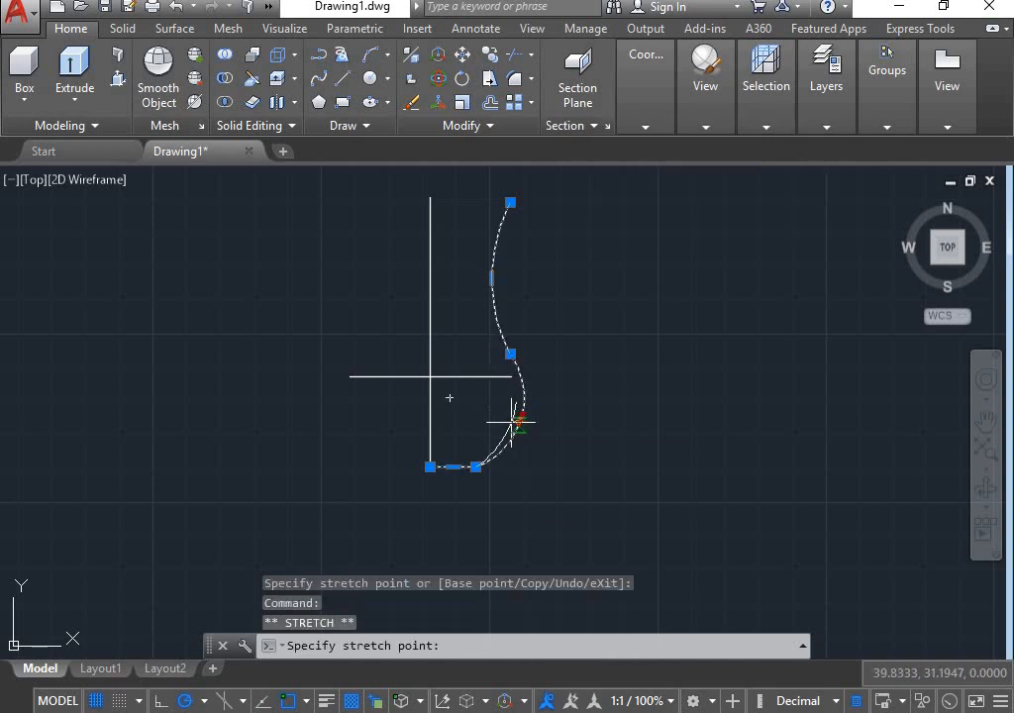
left_click(508, 416)
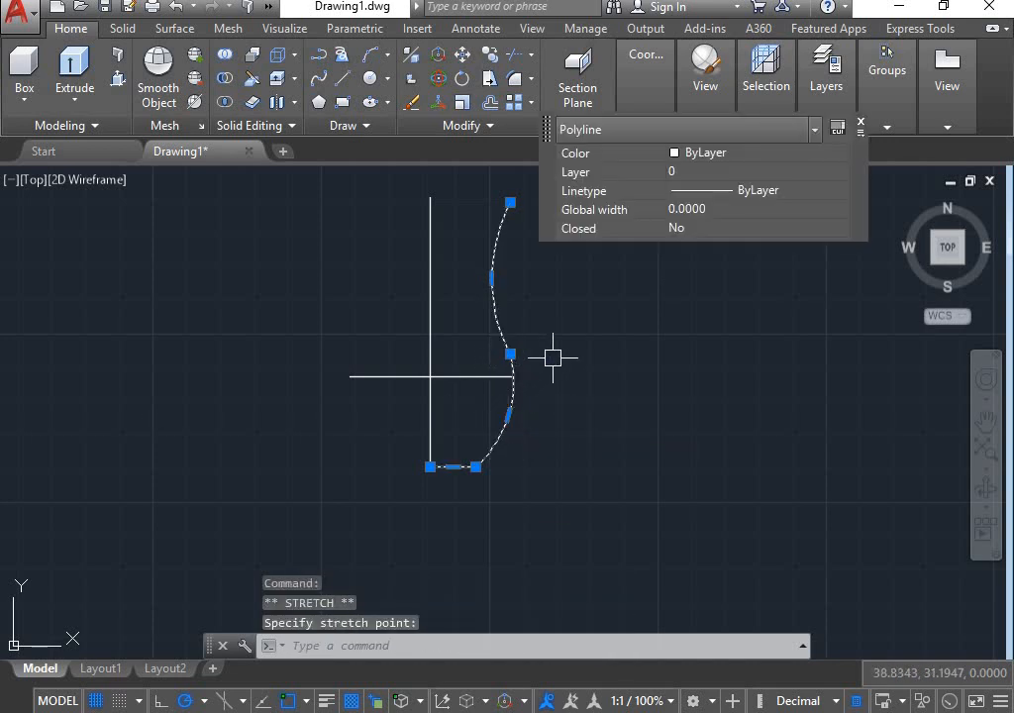
left_click(593, 344)
key("Escape")
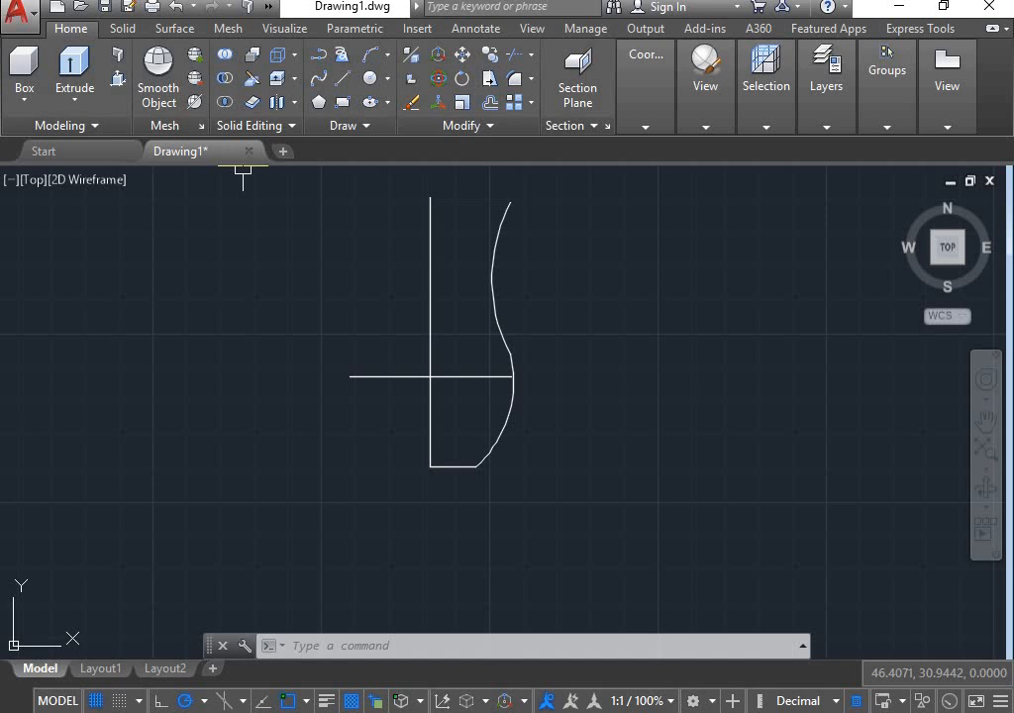
Step: Revolve the curved polyline 360° about the vertical centre line, using the line's two endpoints as the axis
left_click(75, 96)
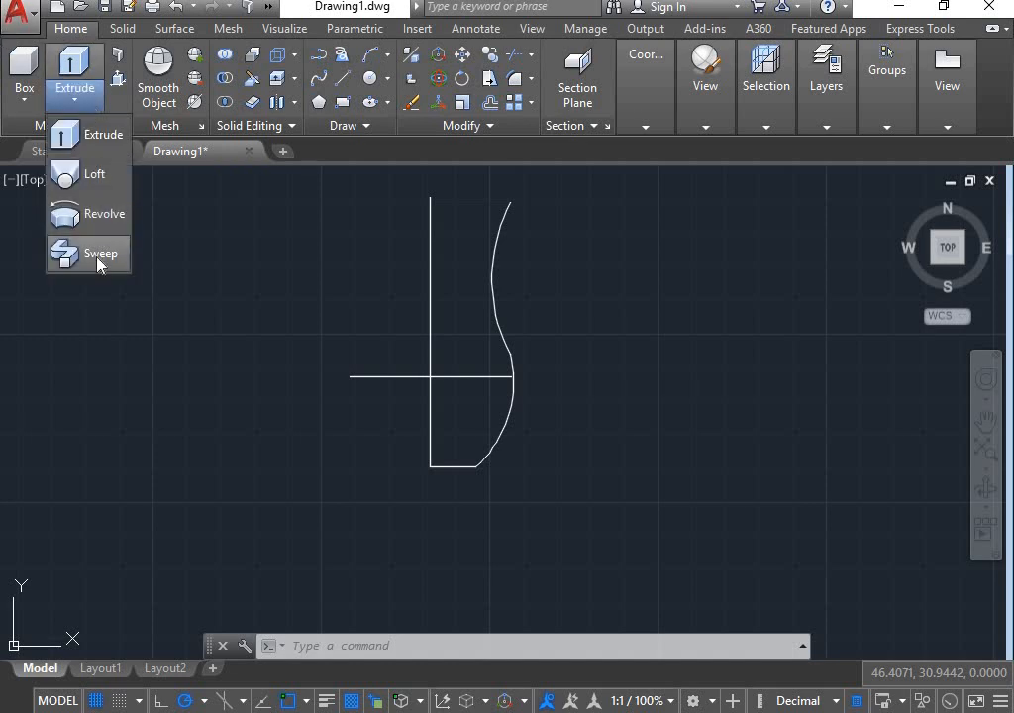
left_click(92, 226)
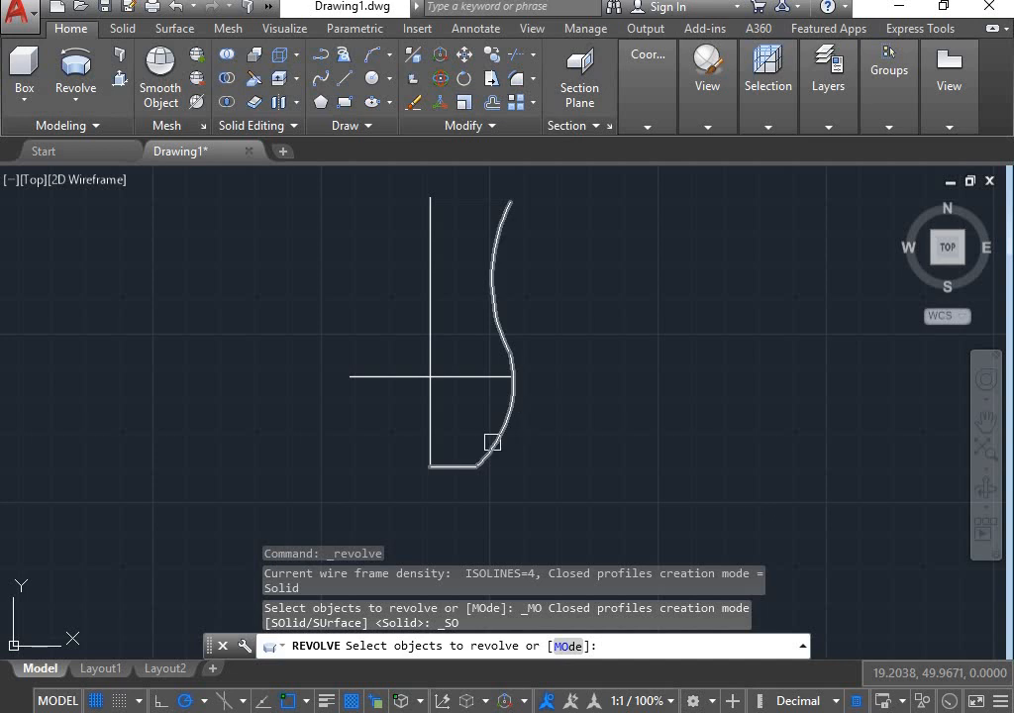
left_click(509, 359)
key("Return")
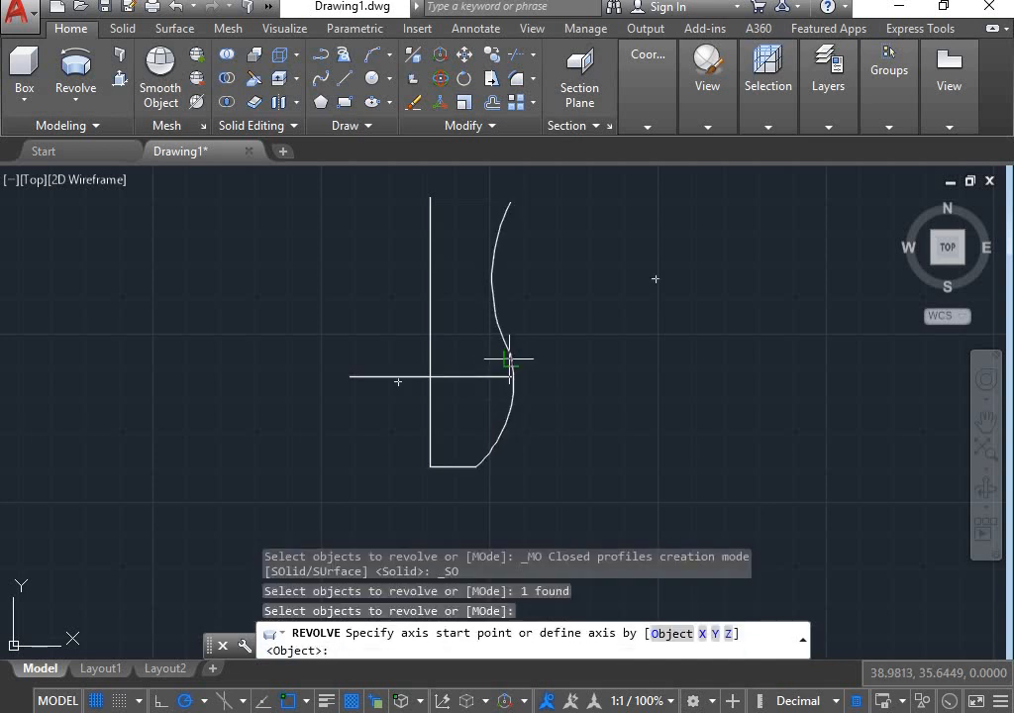
left_click(430, 197)
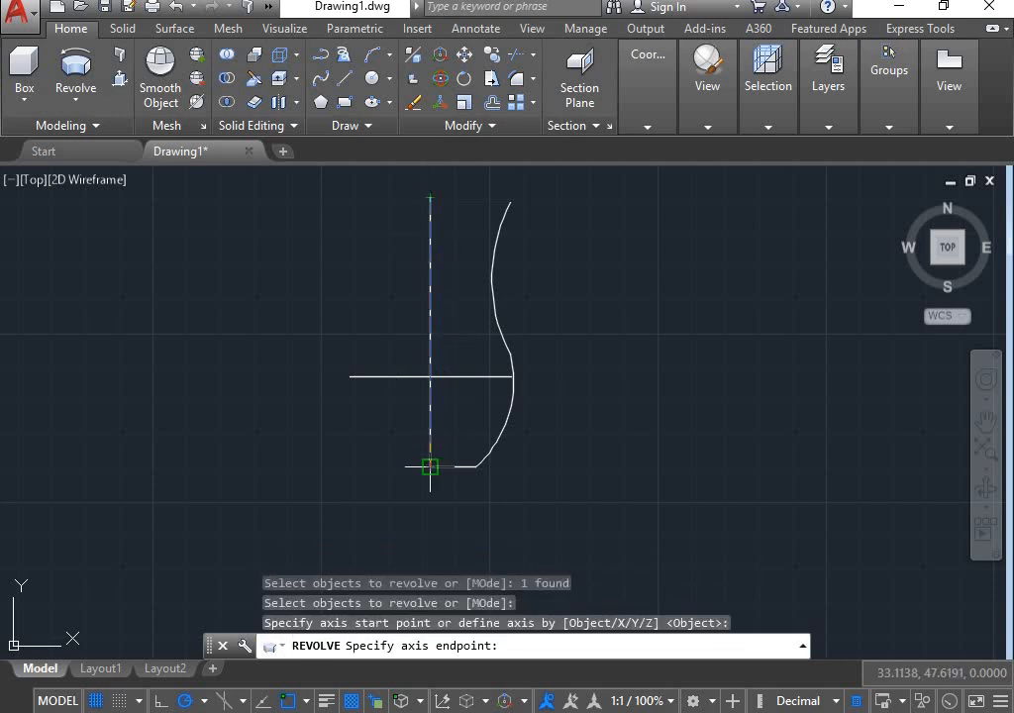
left_click(430, 359)
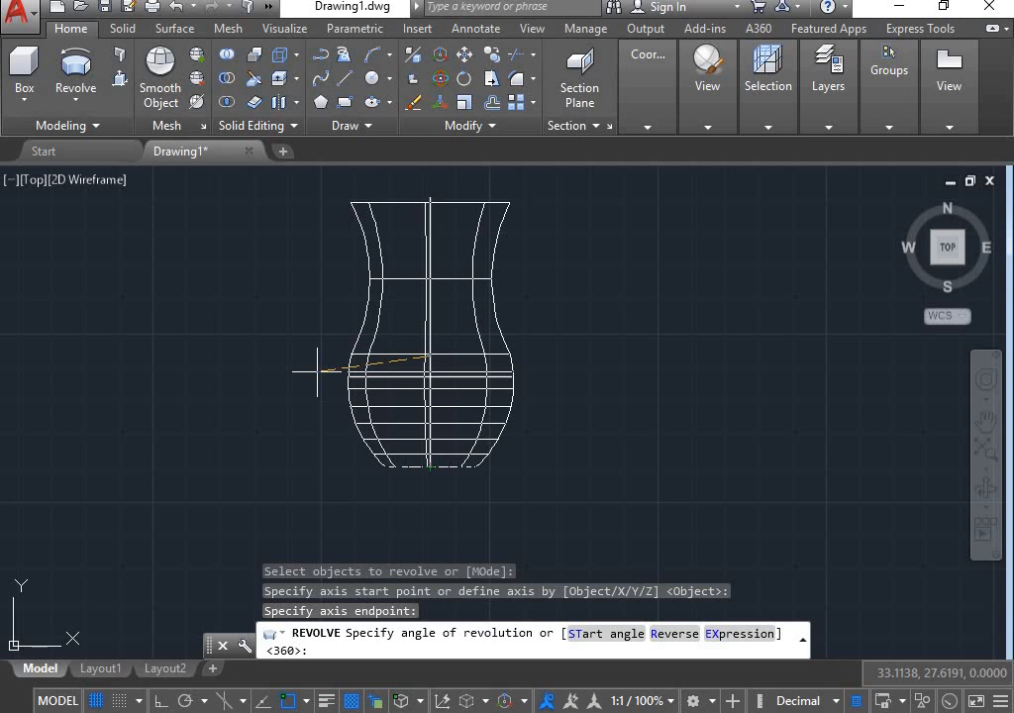
key("Return")
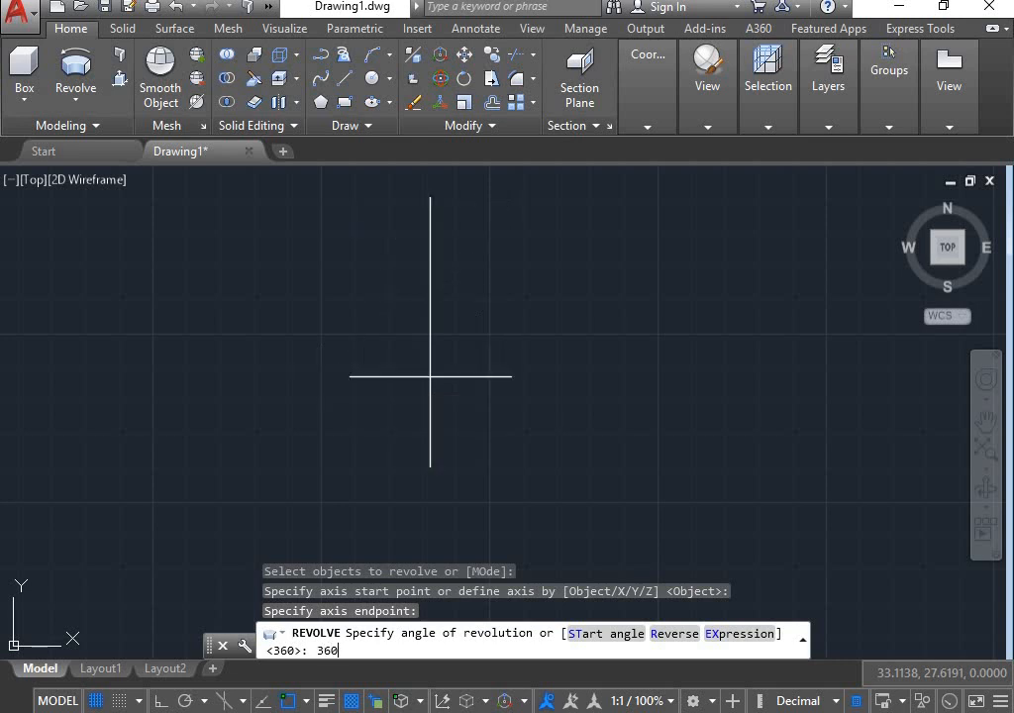
Step: From the isometric home view, rotate the revolved vase 90° about the X axis with 3D Rotate so that it stands upright
middle_click_drag(540, 348, 578, 403)
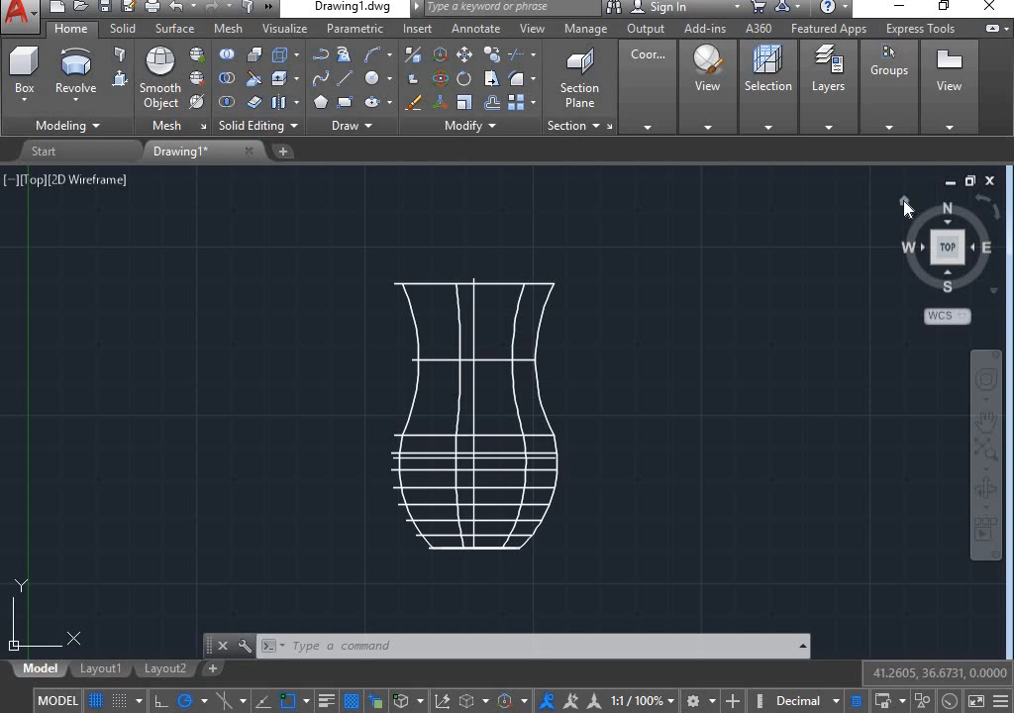
left_click(903, 201)
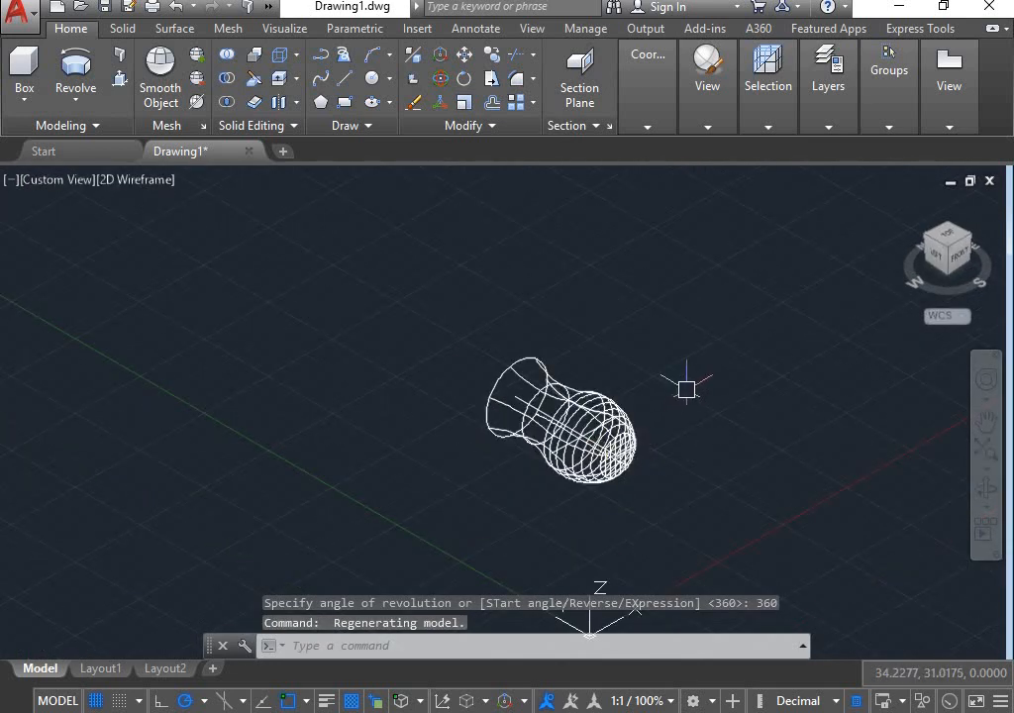
scroll(686, 386, "up", 5)
scroll(688, 371, "down", 2)
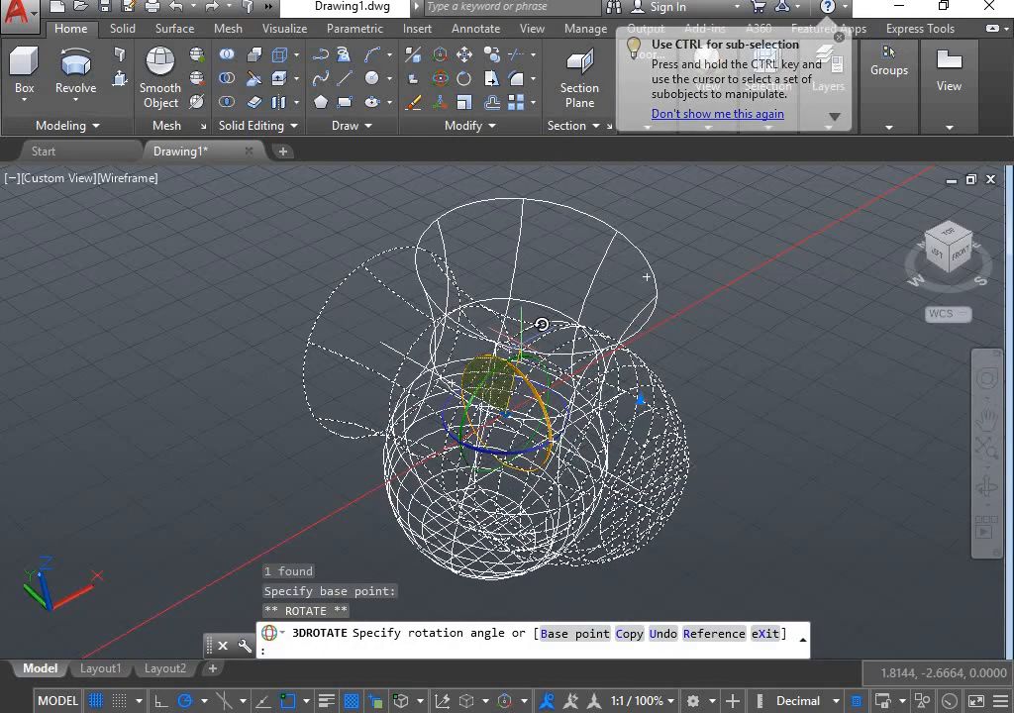
scroll(525, 317, "down", 3)
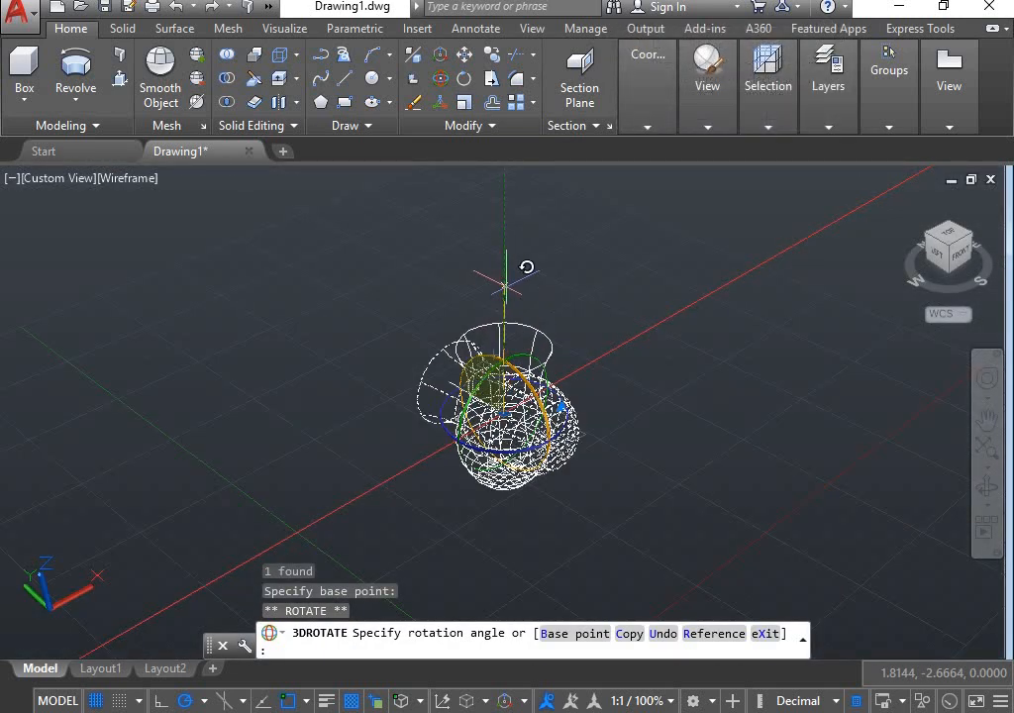
type("0")
key("Return")
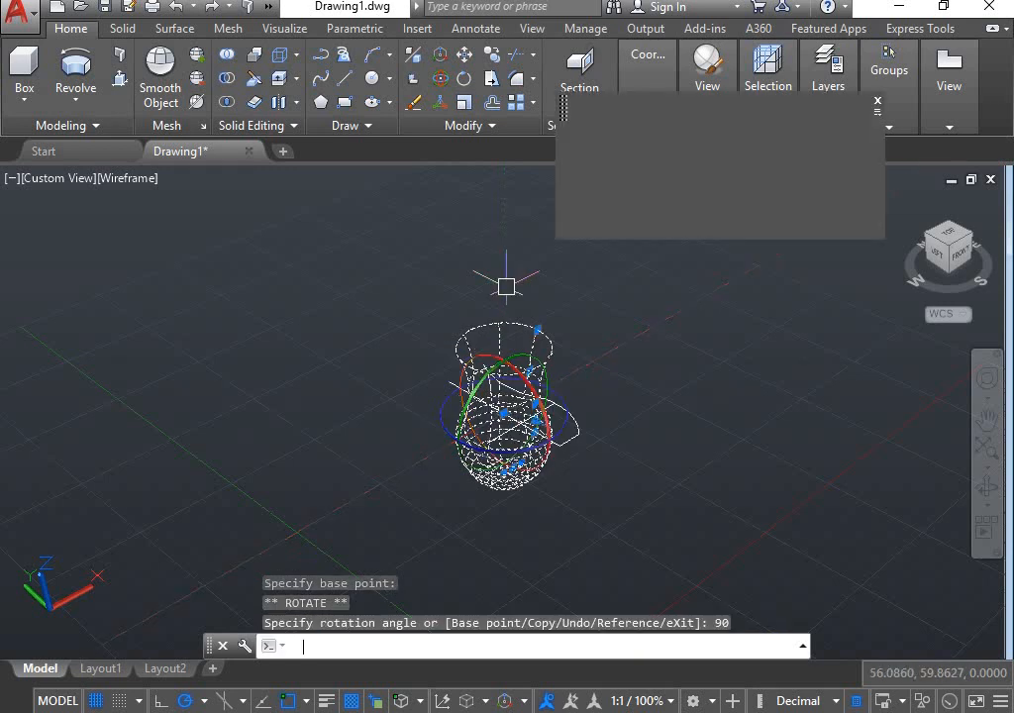
left_click(681, 340)
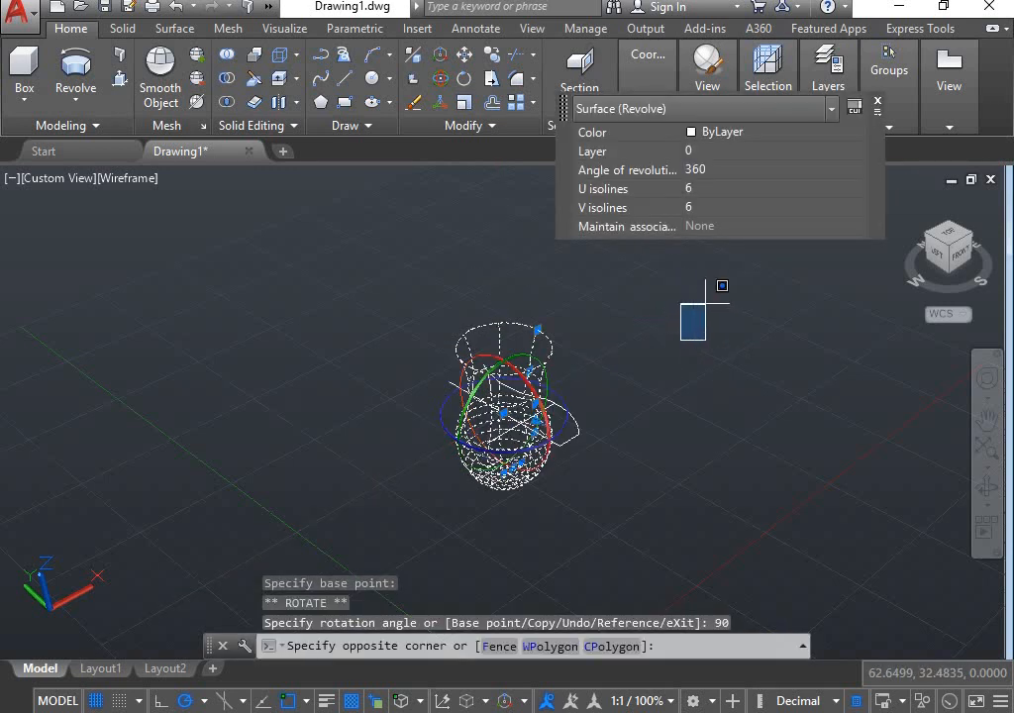
left_click(854, 252)
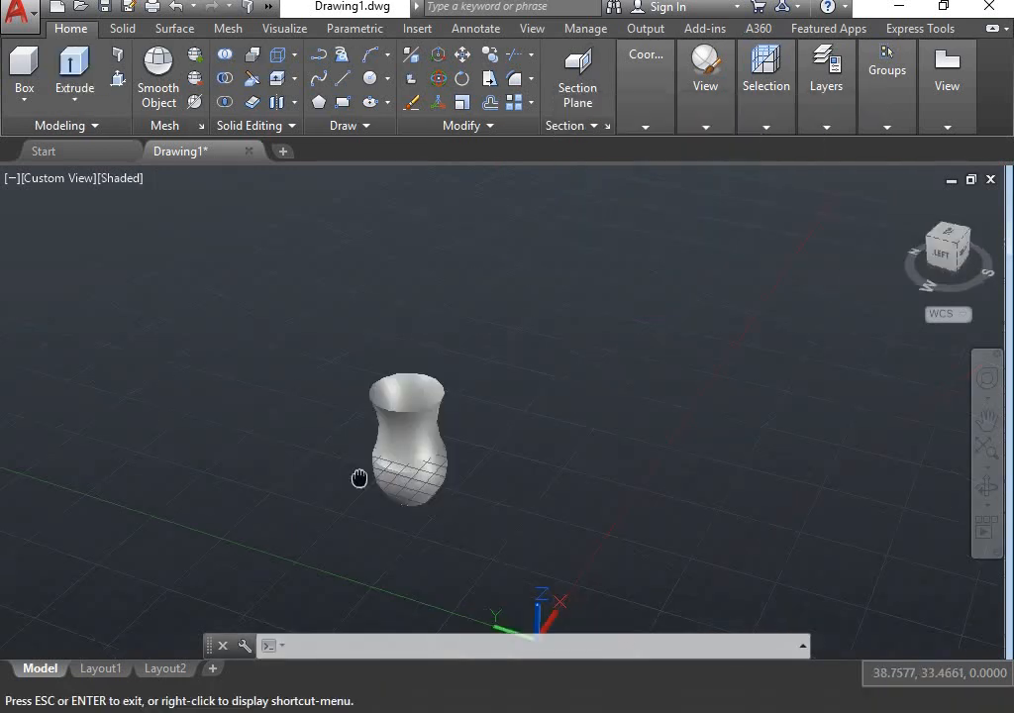
Step: Erase a leftover construction object and draw a circle centred on the vase's base, about twice the base's radius
mouse_move(357, 475)
middle_mouse_down("shift")
mouse_move(397, 470)
mouse_move(380, 480)
mouse_move(451, 333)
mouse_move(358, 470)
mouse_move(423, 493)
mouse_move(372, 451)
mouse_move(561, 412)
middle_mouse_up("shift")
key("Delete")
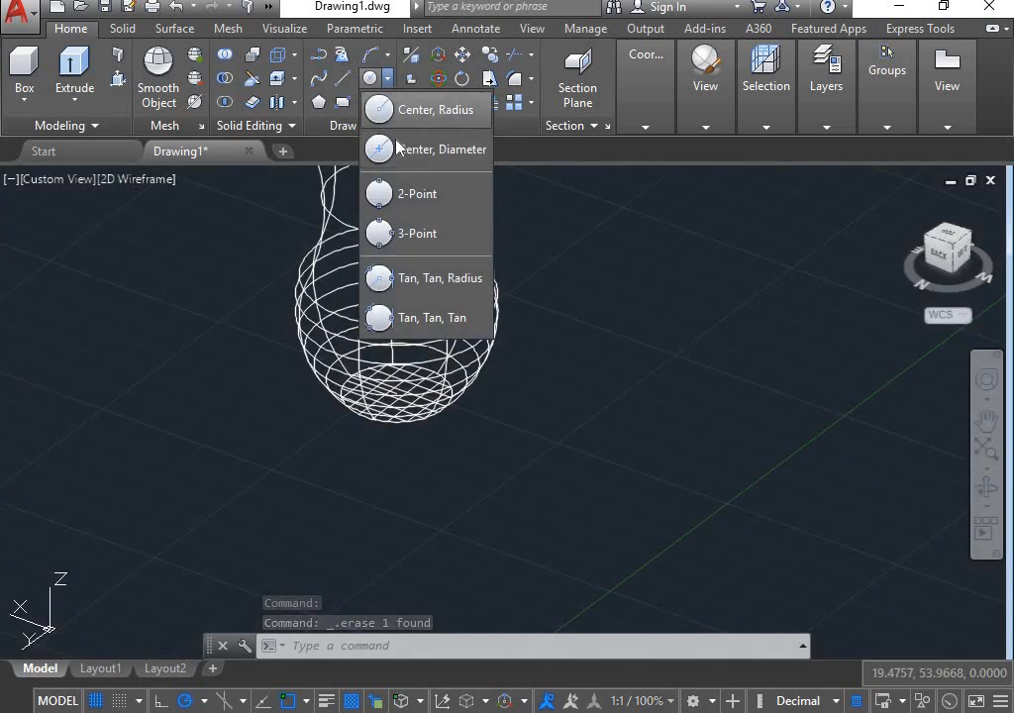
left_click(379, 150)
scroll(398, 201, "up", 3)
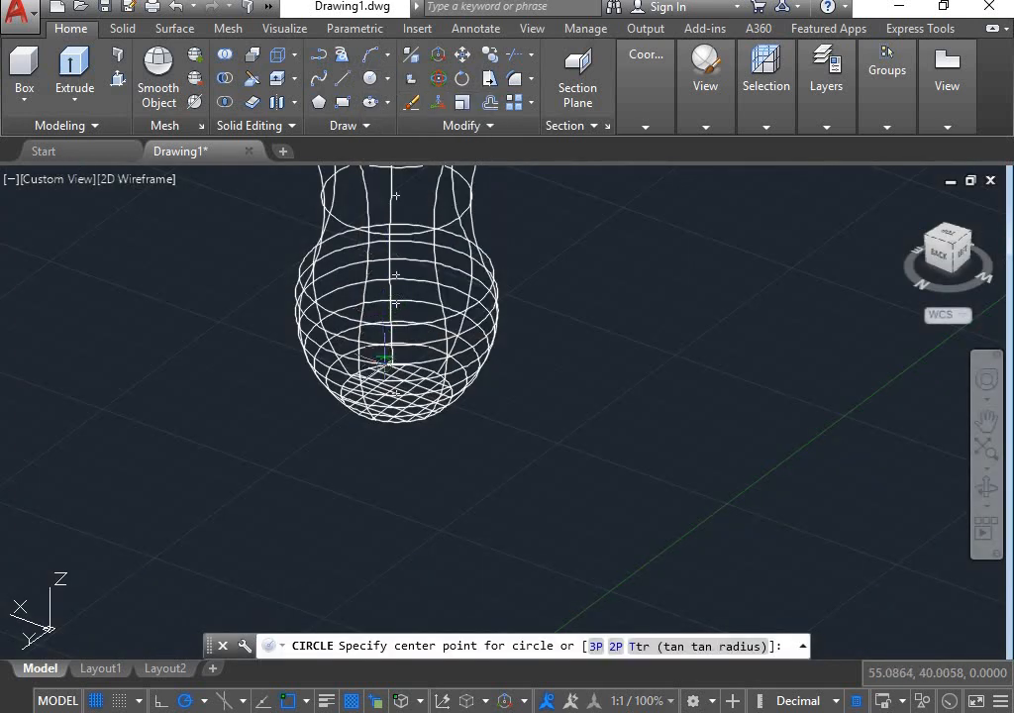
left_click(397, 428)
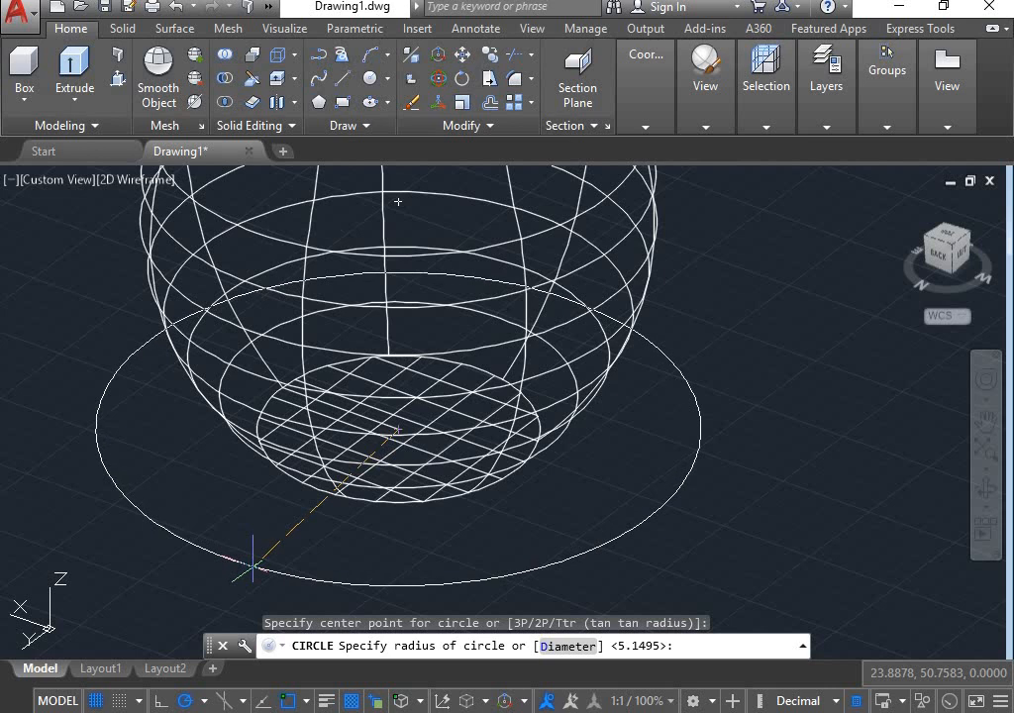
left_click(265, 553)
scroll(319, 459, "down", 2)
Step: Extrude the circle a short distance downward into a cylindrical plinth under the vase
left_click(75, 99)
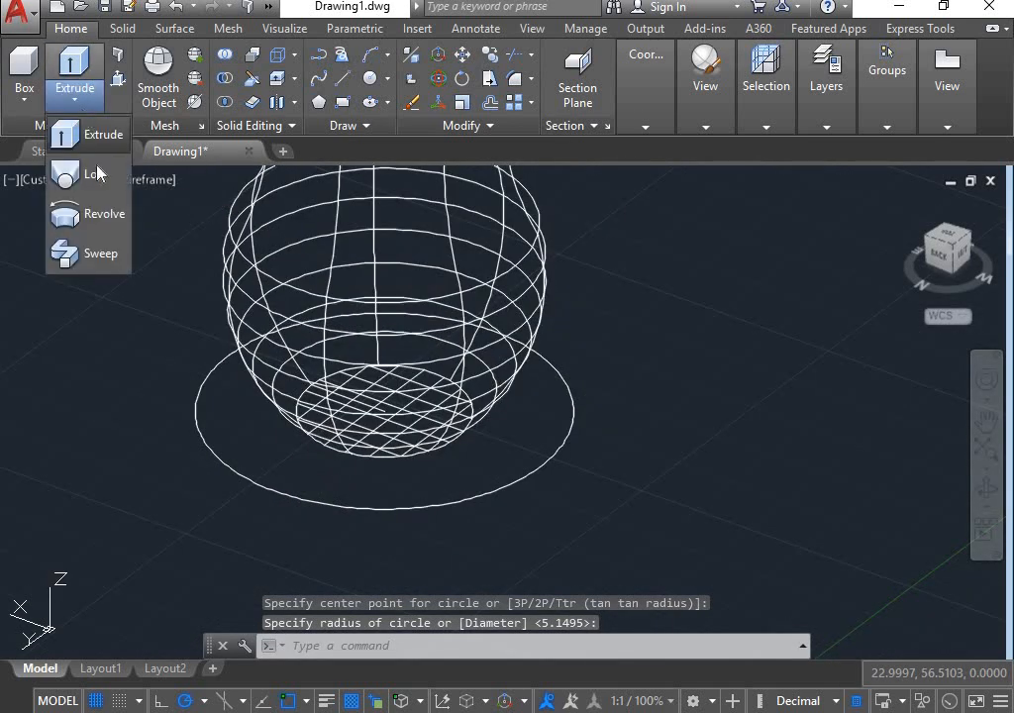
left_click(103, 138)
left_click(280, 490)
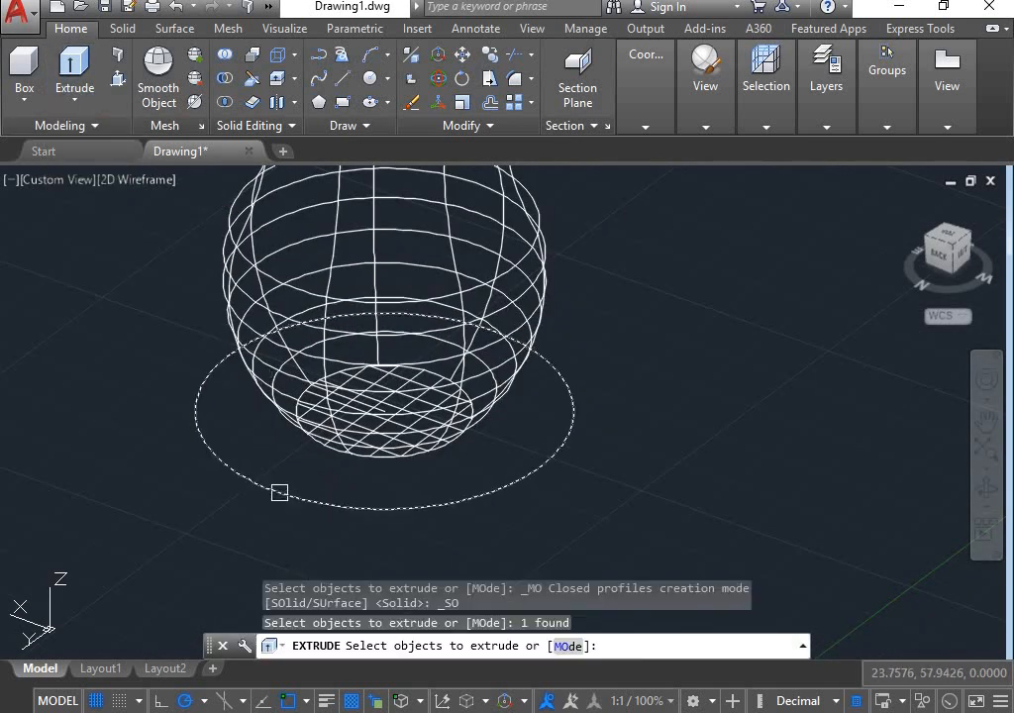
key("Return")
scroll(267, 476, "down", 3)
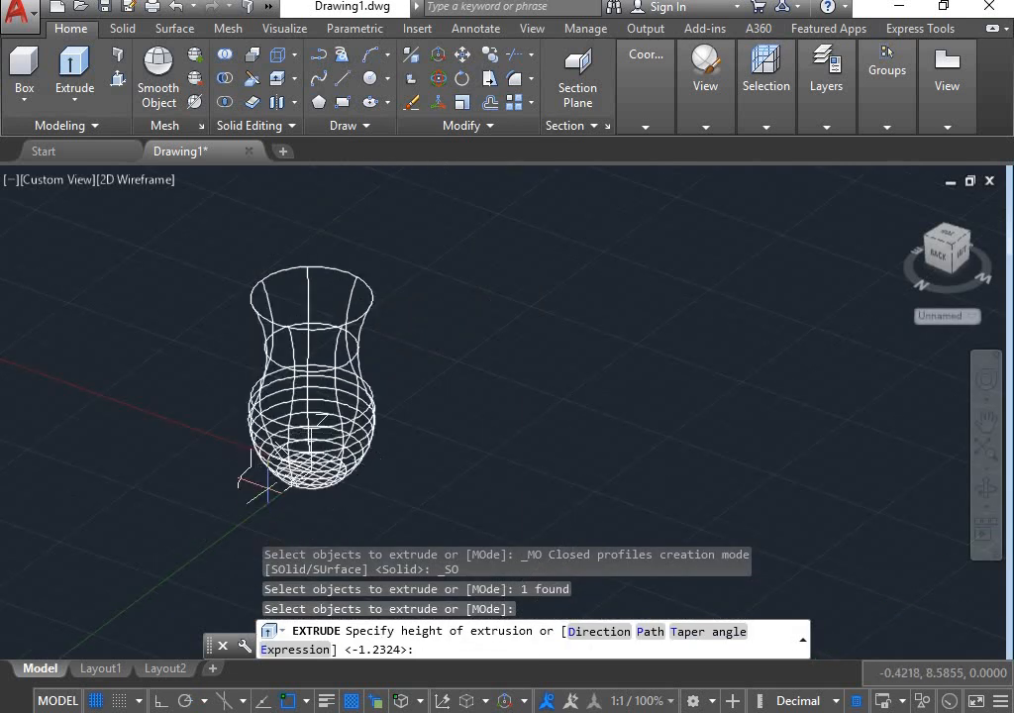
scroll(270, 424, "up", 2)
left_click(392, 477)
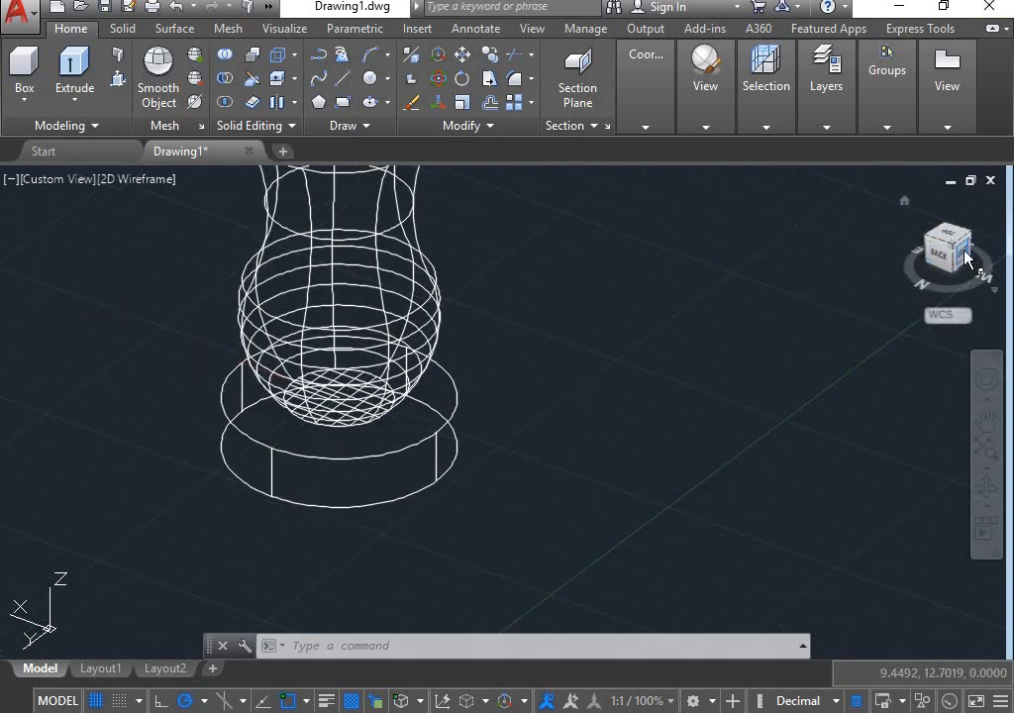
Step: Erase the stray arc that runs from the plinth out beside the vase
left_click_drag(967, 260, 970, 261)
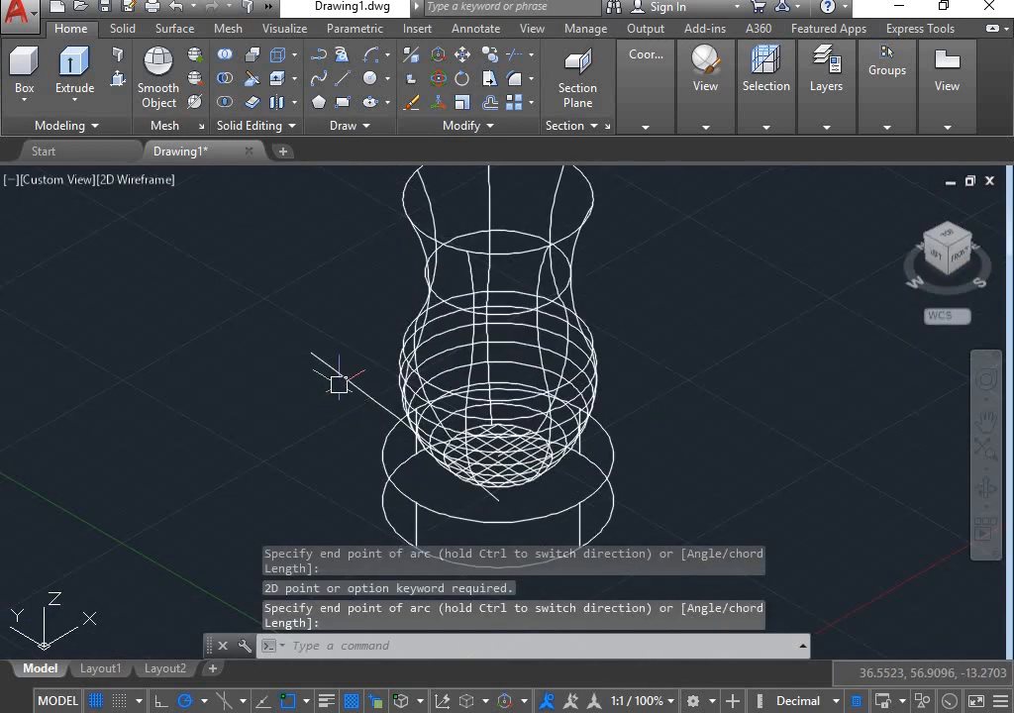
left_click(336, 373)
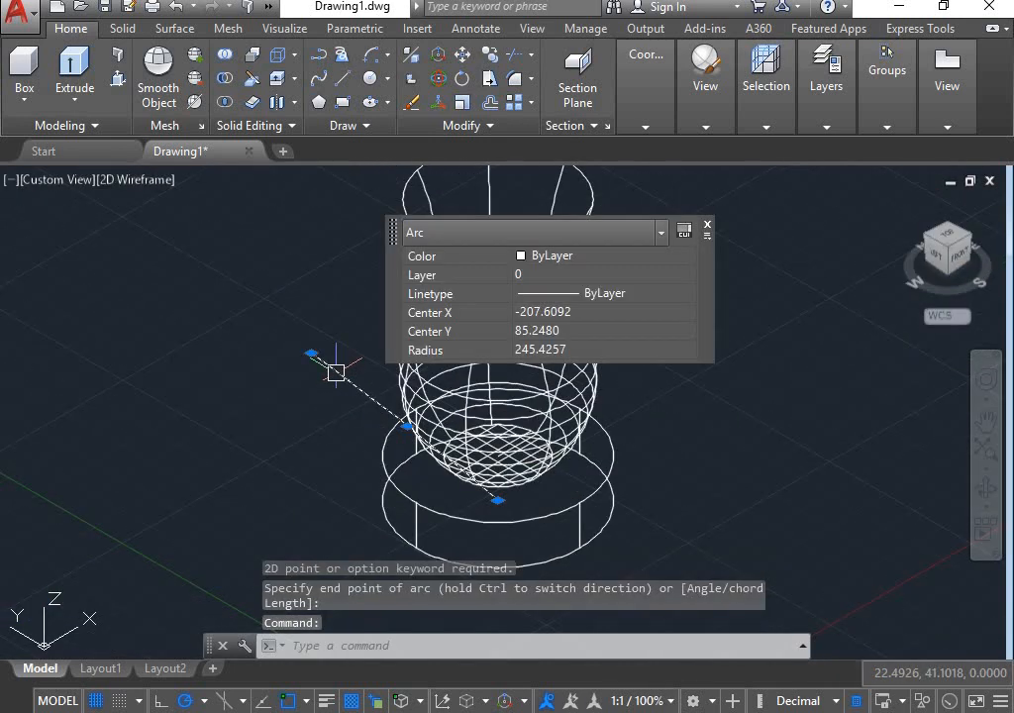
key("Delete")
scroll(441, 376, "down", 5)
scroll(493, 347, "up", 2)
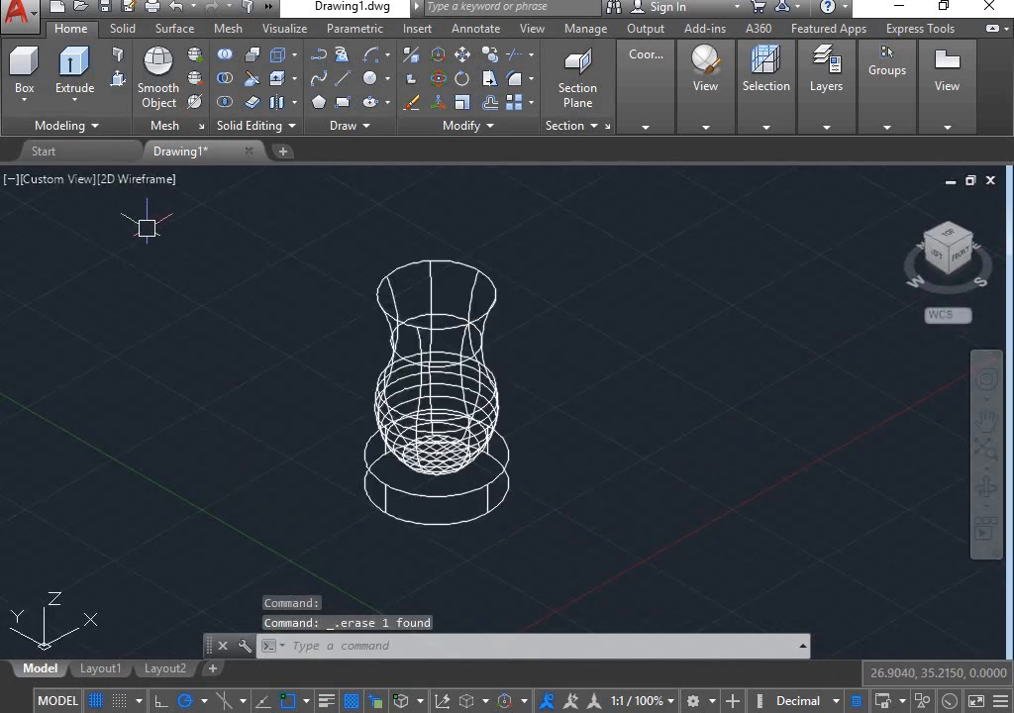
scroll(426, 357, "up", 1)
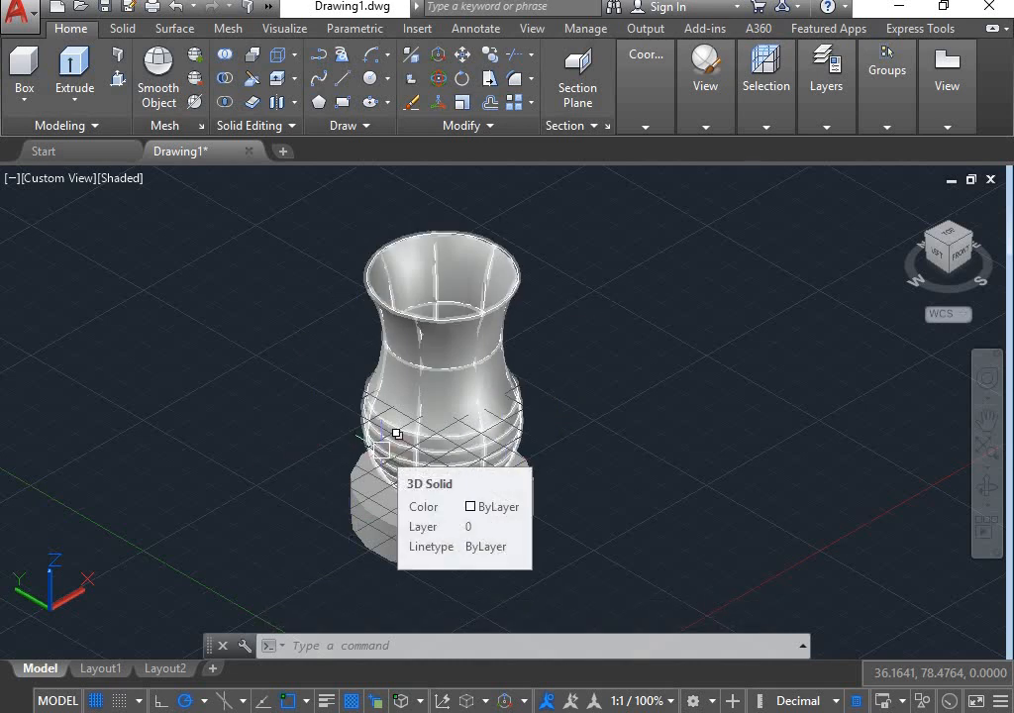
Step: Apply the Pearl wall paint material from the Autodesk Library to the plinth and close the Materials Browser
type("m")
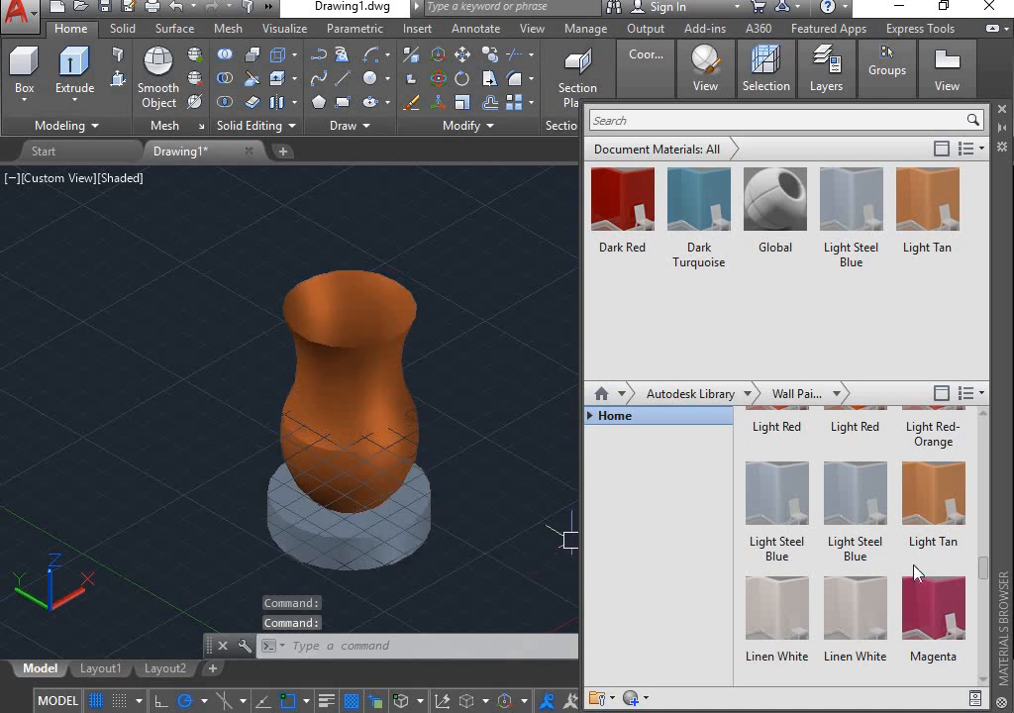
scroll(987, 582, "down", 5)
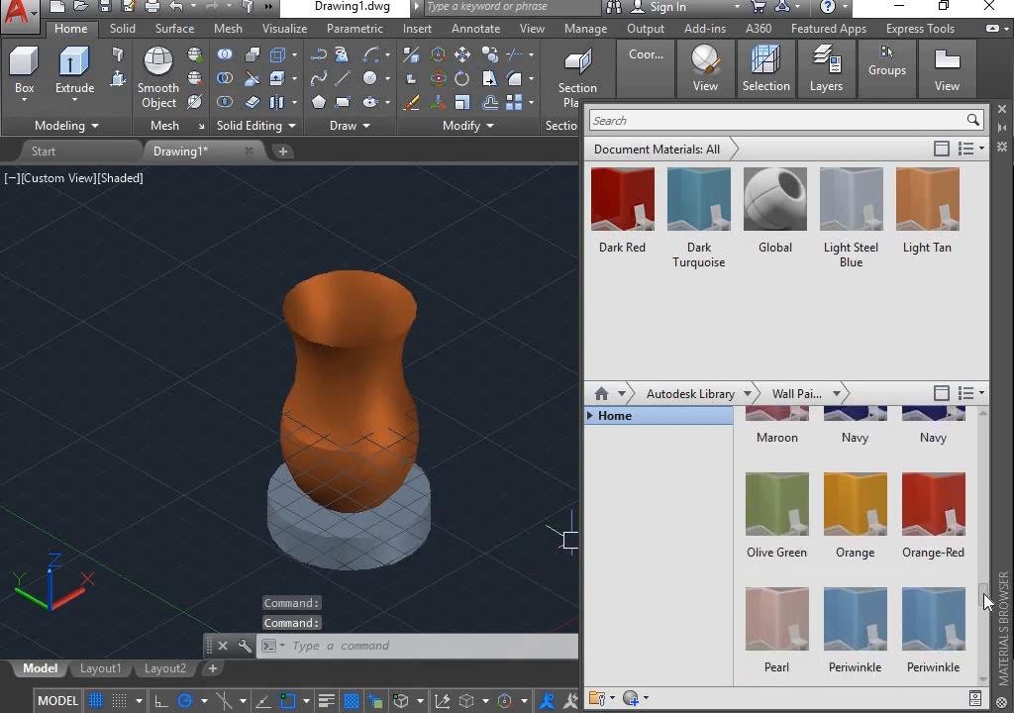
left_click_drag(763, 600, 285, 518)
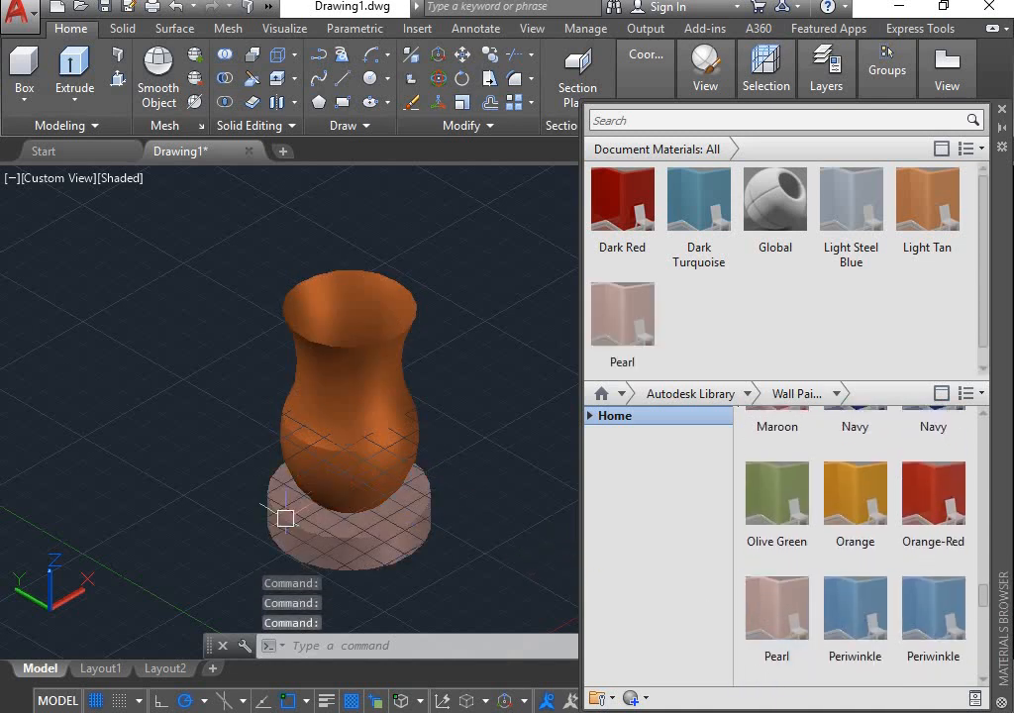
left_click(1001, 108)
middle_click_drag(333, 489, 403, 419)
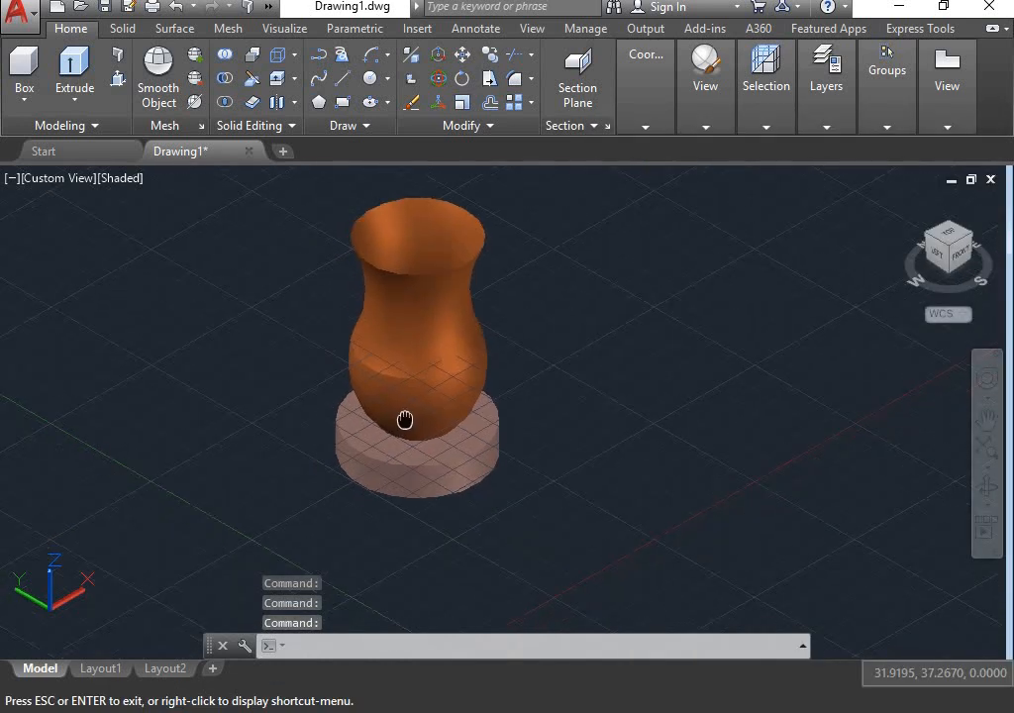